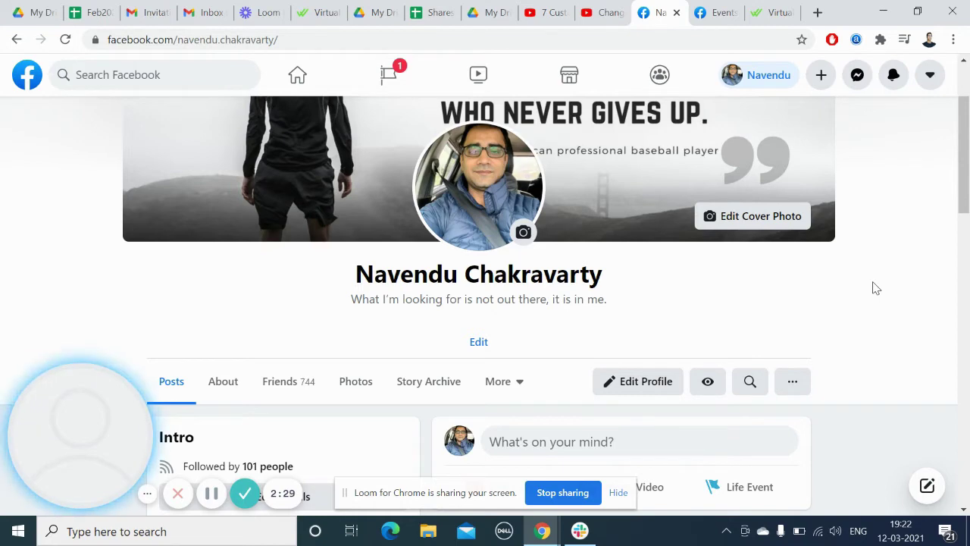
Go to facebook.com/ads/manage to load the ad accounts overview.
click(348, 32)
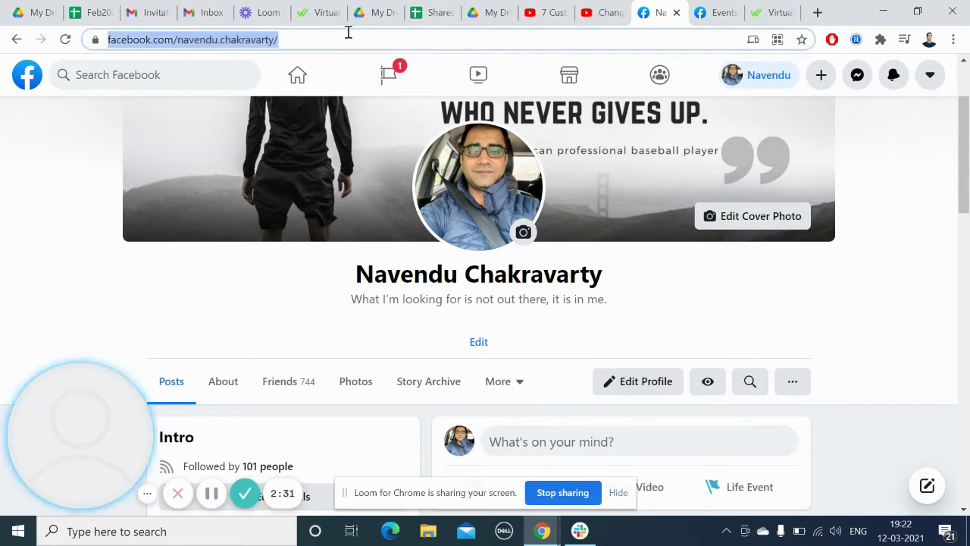
text(facebook.com)
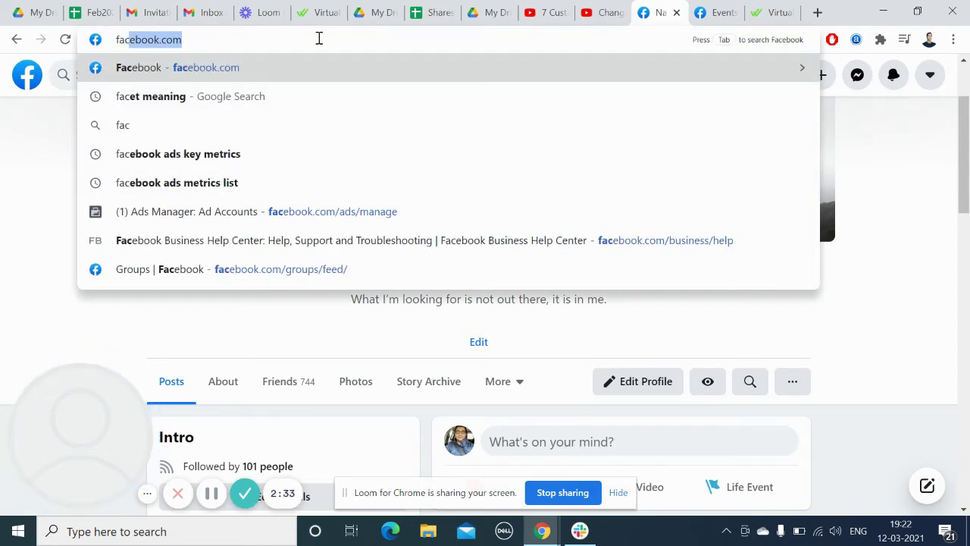
key(Right)
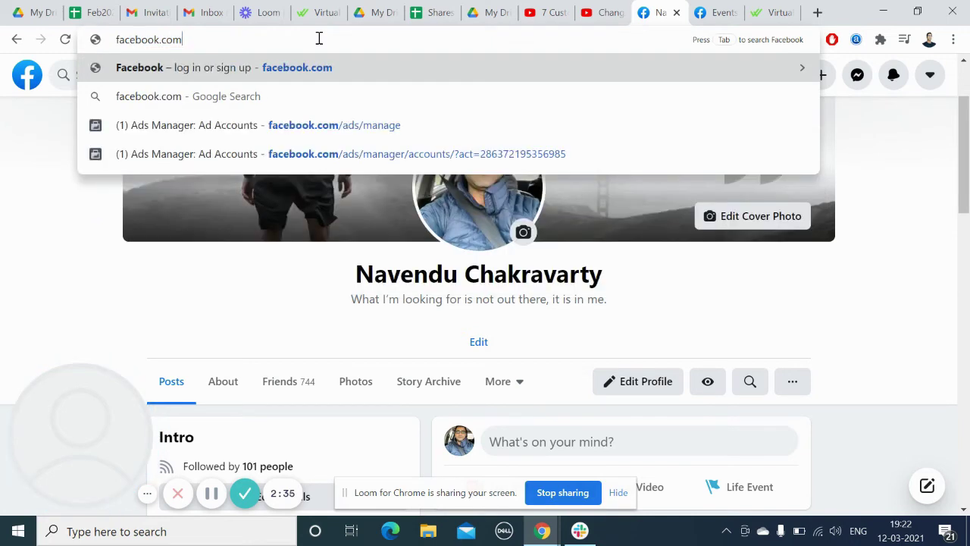
text(/a)
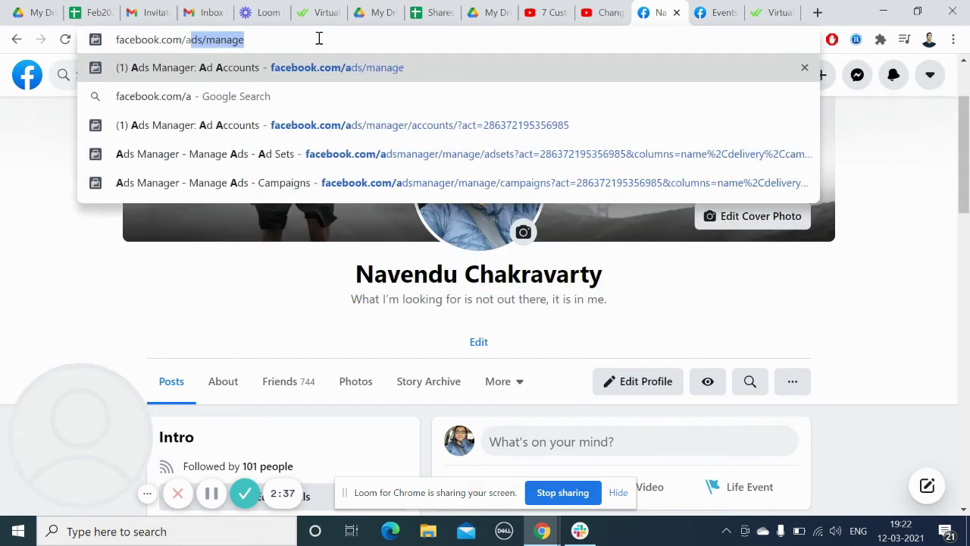
text(ds/manage)
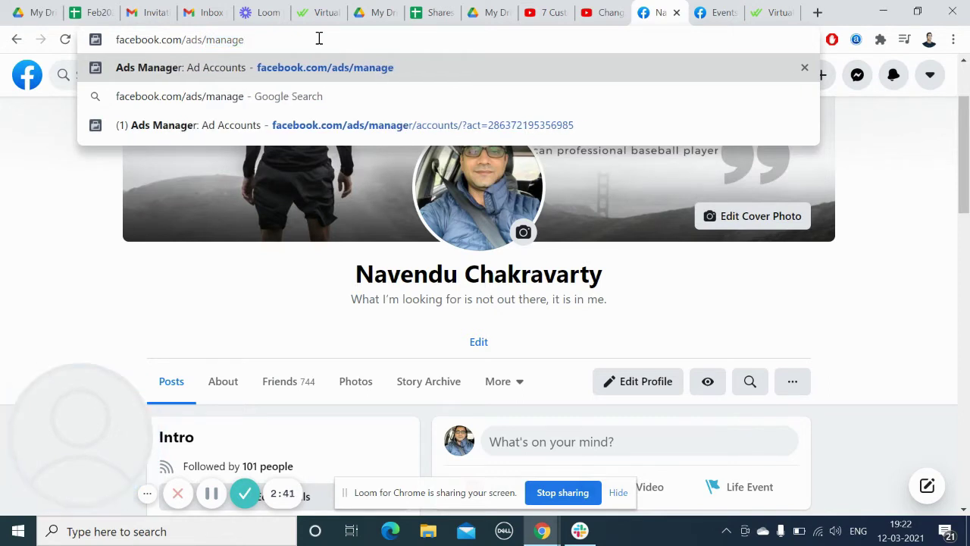
key(Return)
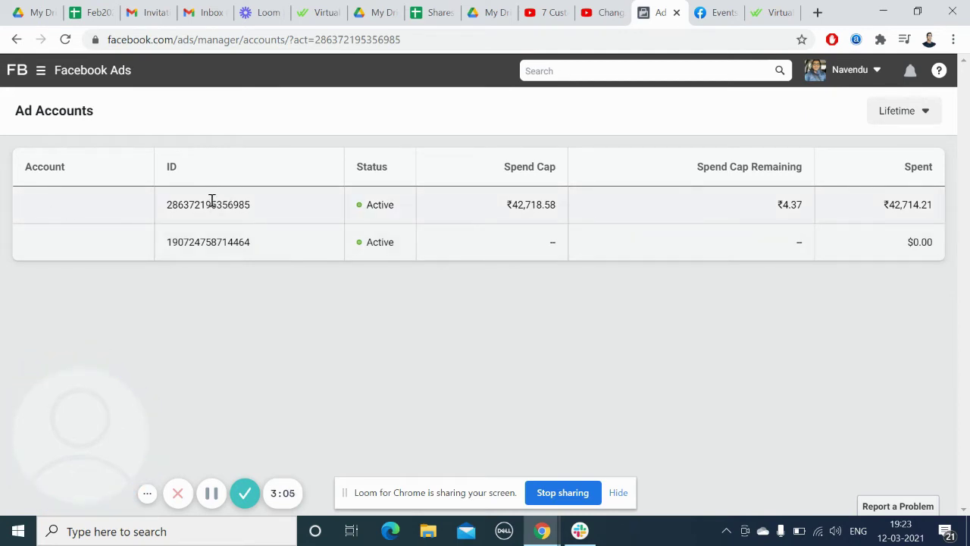
Open Ads Manager from the ad accounts page and dismiss the ad blocker notice.
click(41, 73)
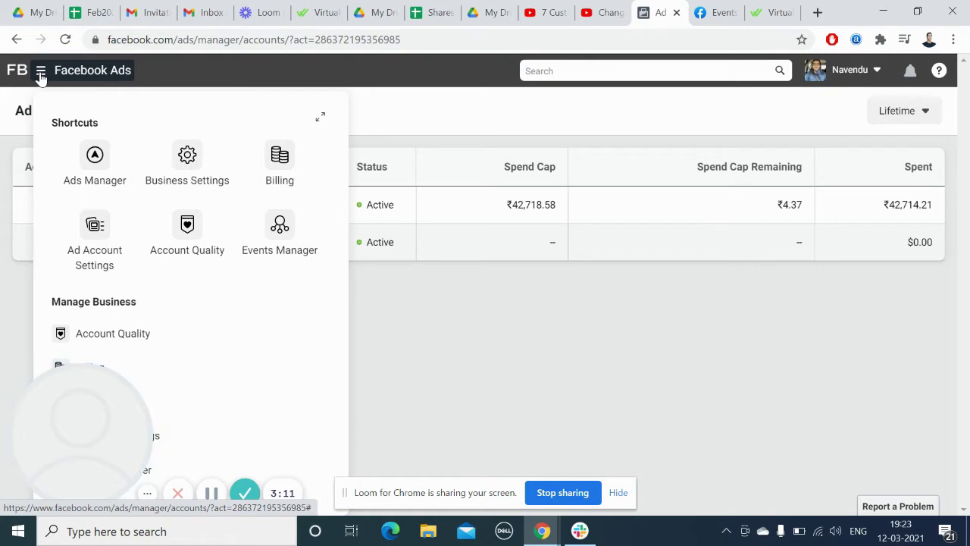
click(95, 163)
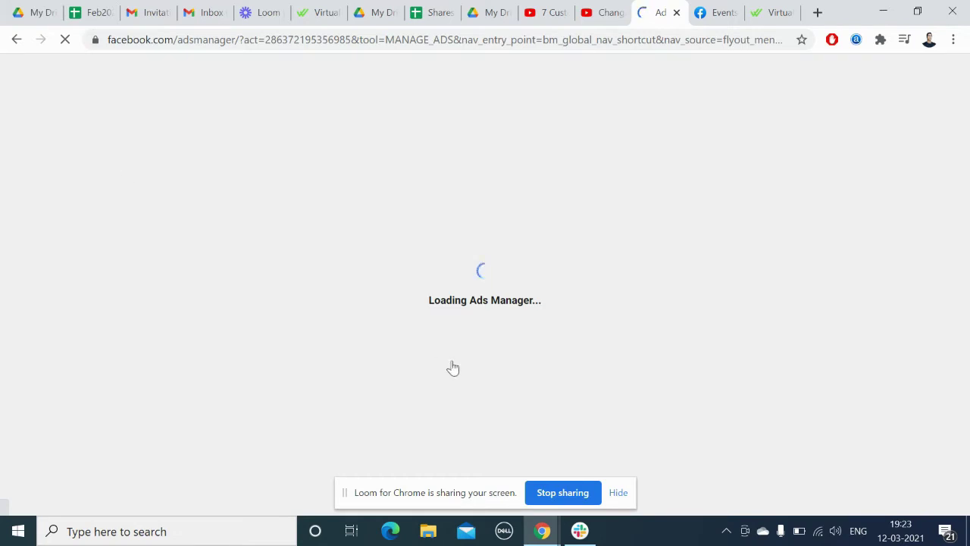
click(618, 493)
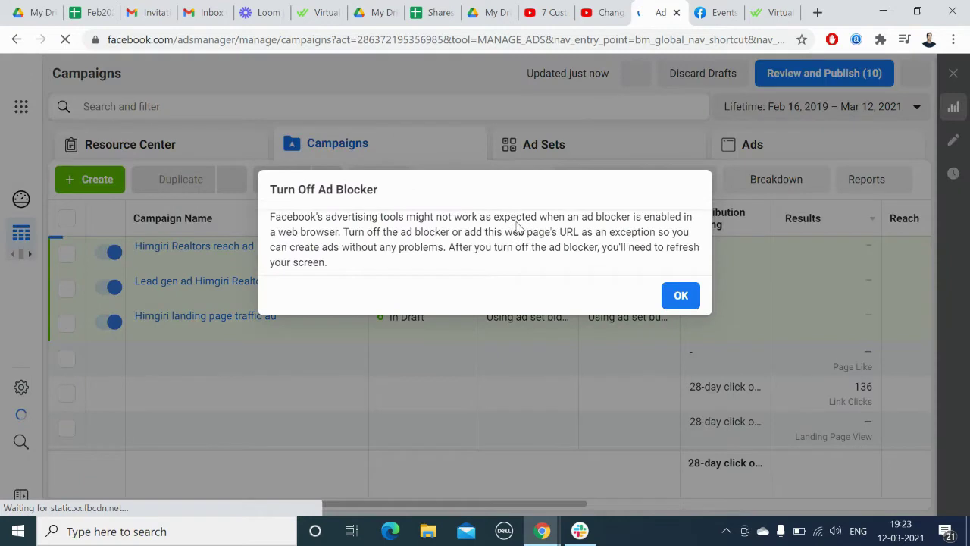
click(684, 299)
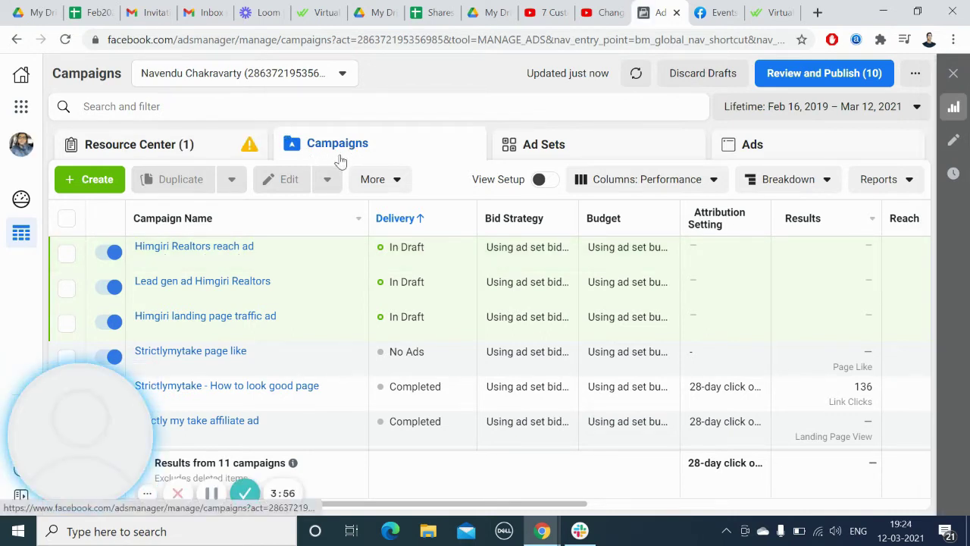
Create a new campaign with the Traffic objective.
click(91, 185)
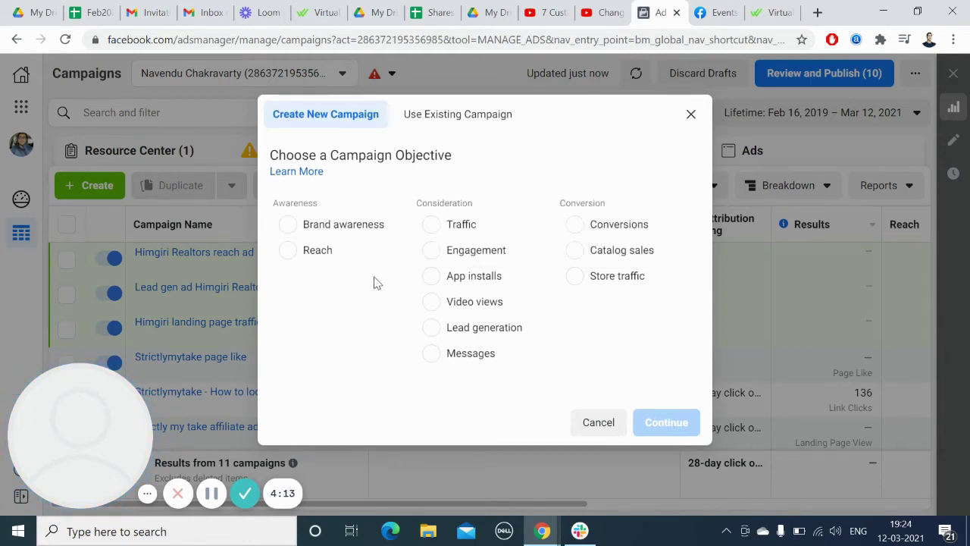
click(429, 226)
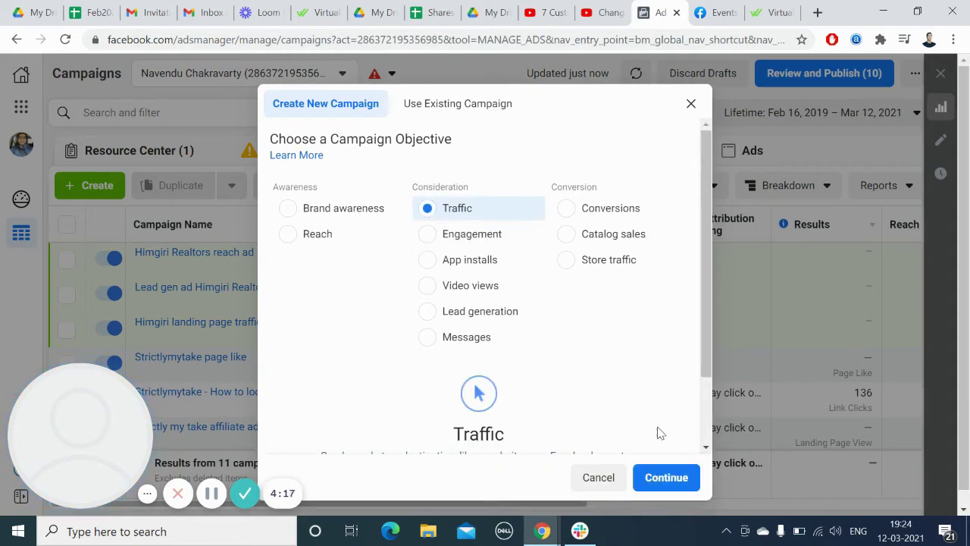
click(672, 483)
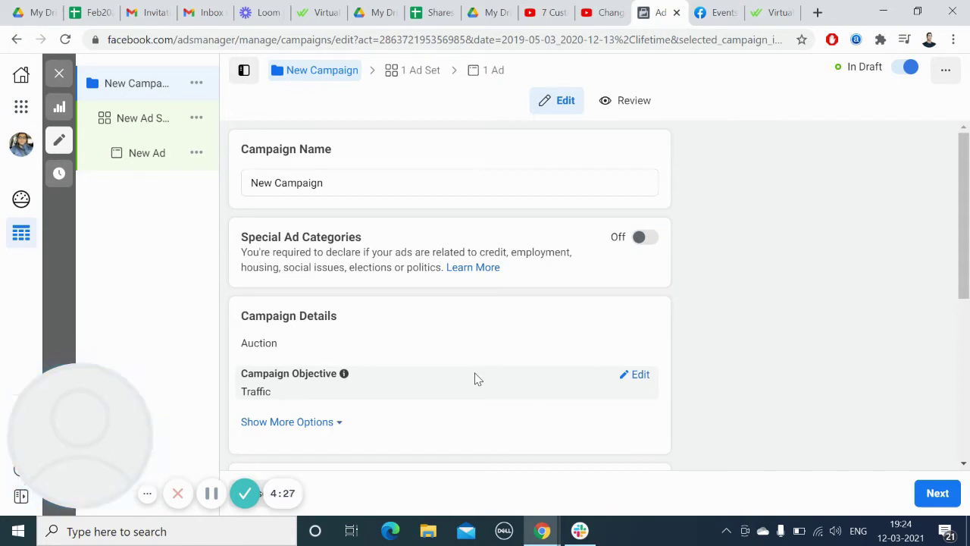
Name the campaign "Wishup landing page demo ad".
click(293, 185)
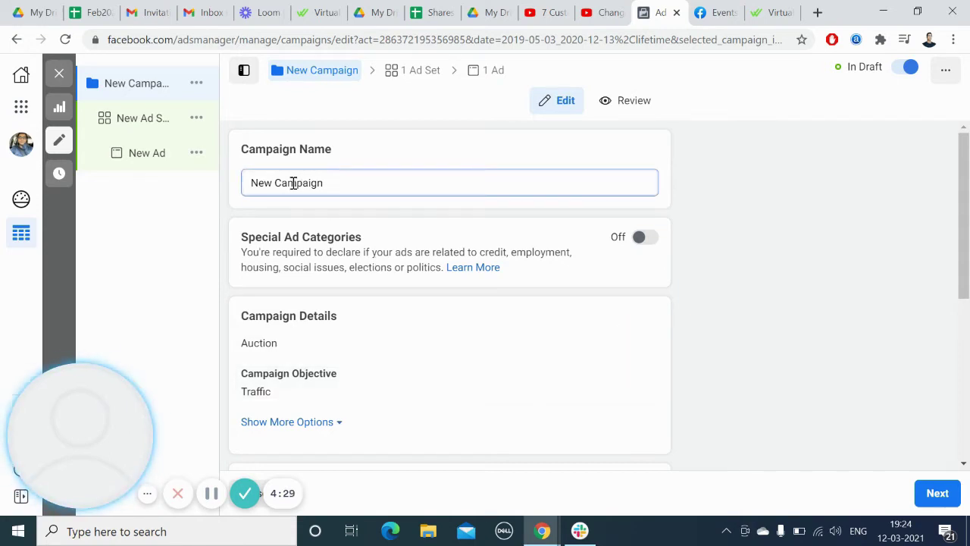
key(ctrl+a)
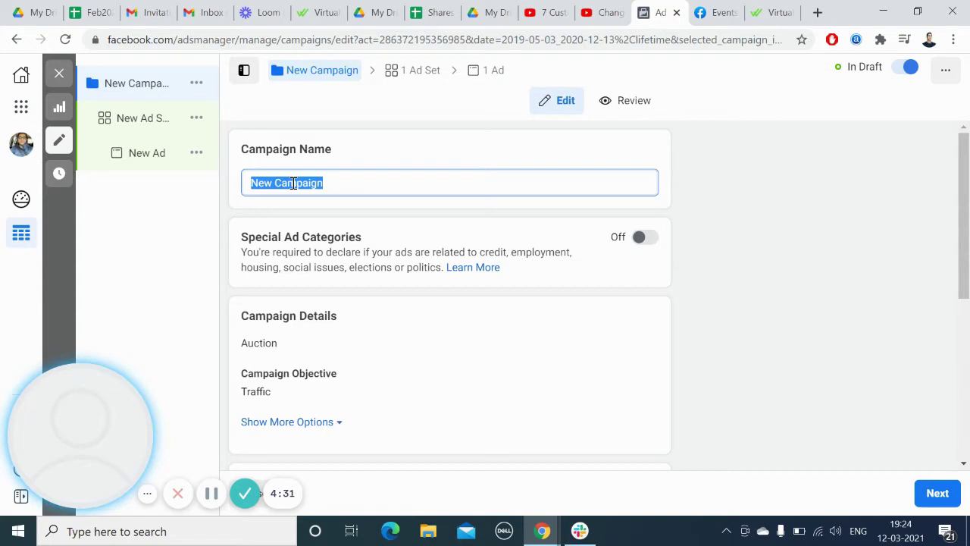
text(W)
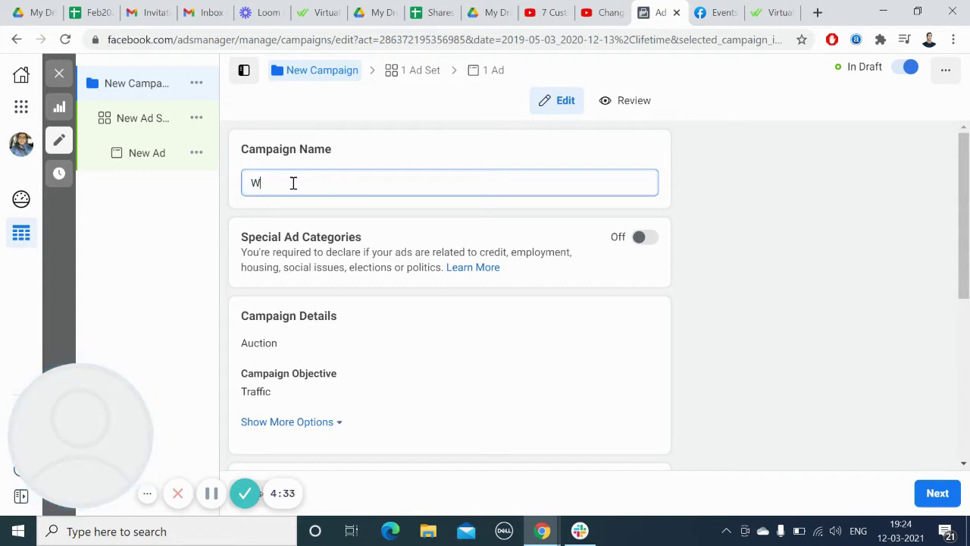
text(ishup landing page)
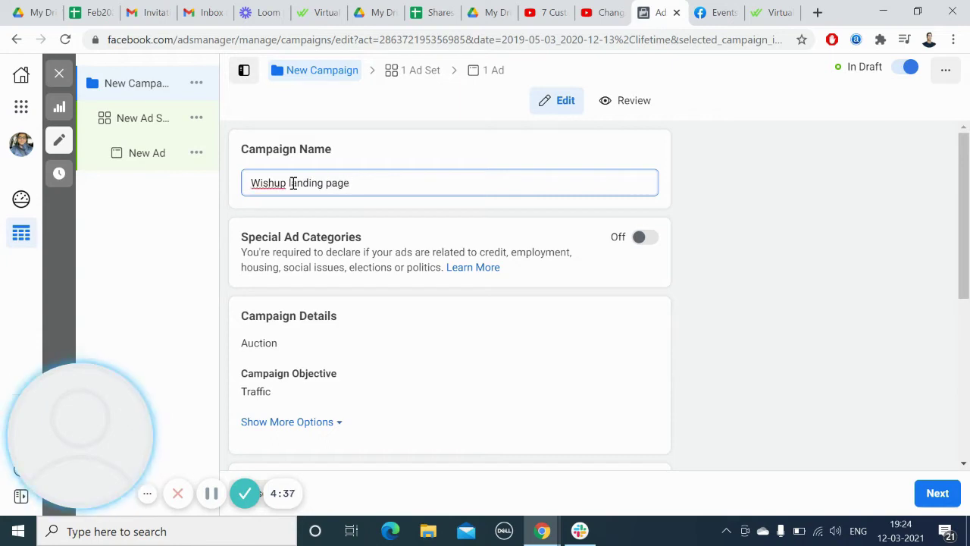
text( demo ad)
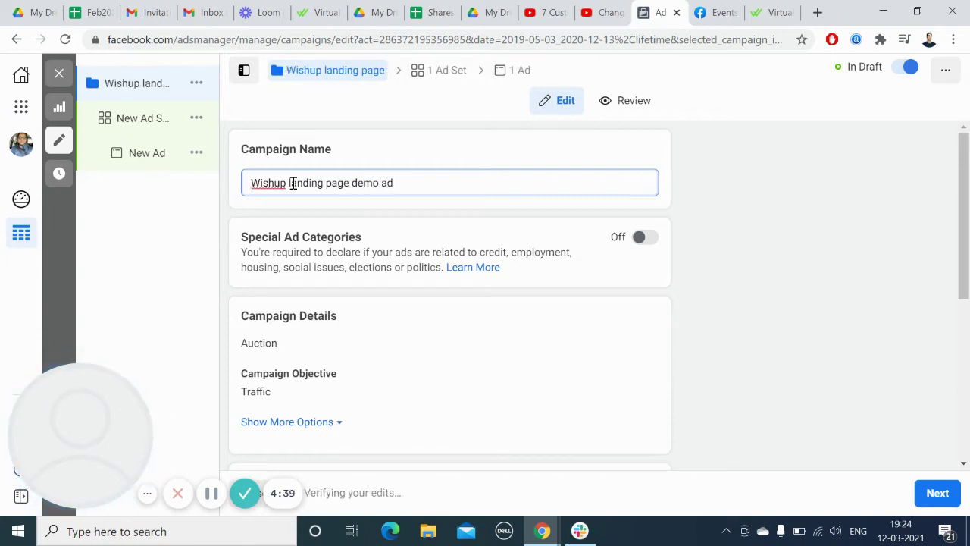
click(677, 235)
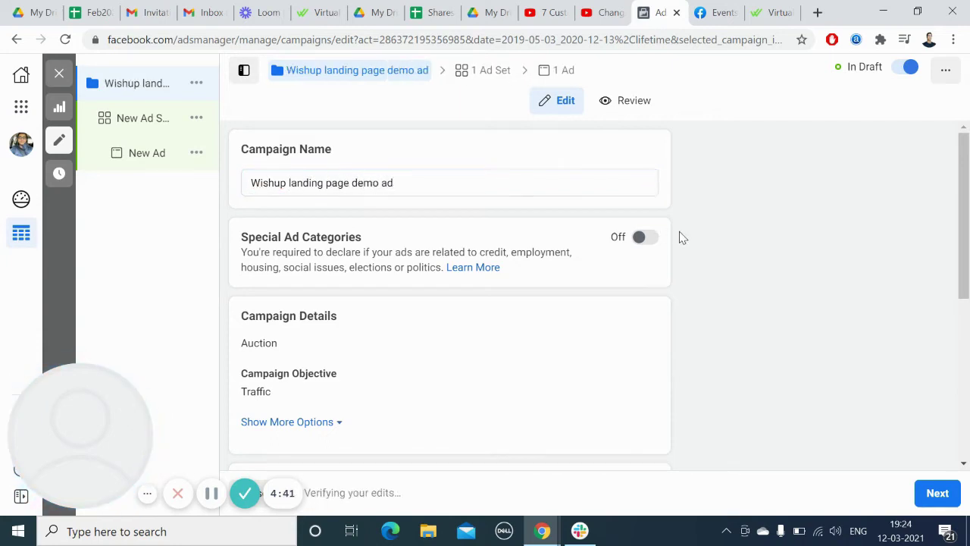
Look through the remaining campaign settings and continue to the ad set level.
scroll(679, 237, down, 1)
scroll(680, 238, down, 1)
scroll(680, 237, up, 1)
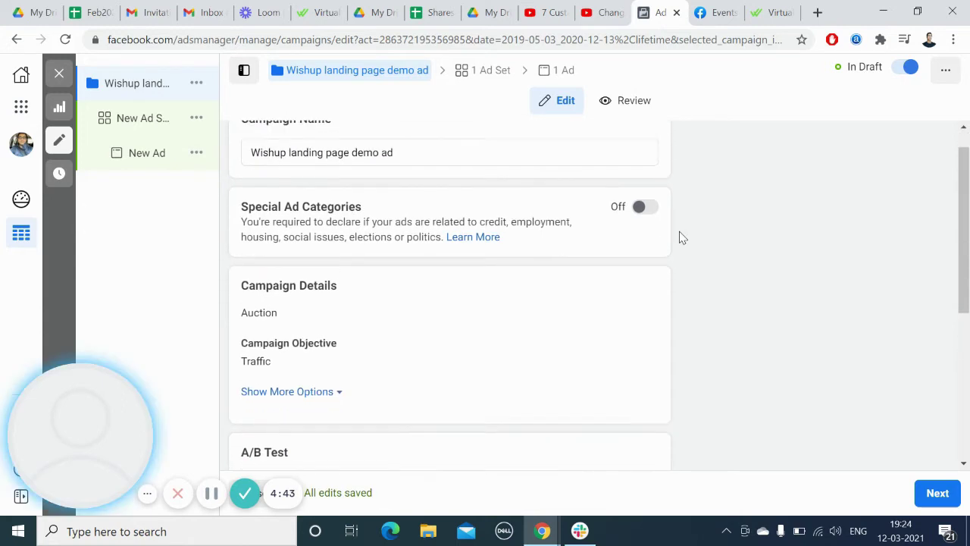
scroll(680, 237, down, 5)
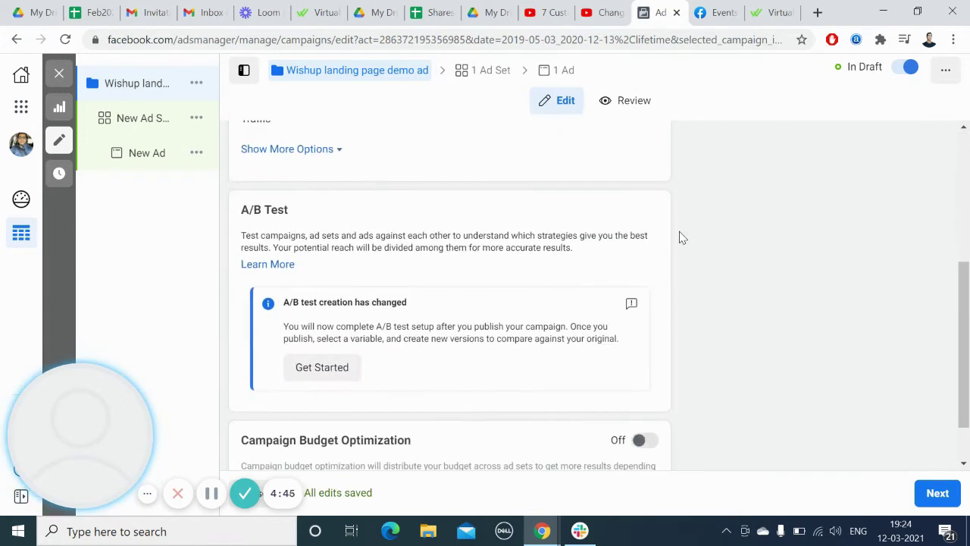
scroll(680, 237, up, 5)
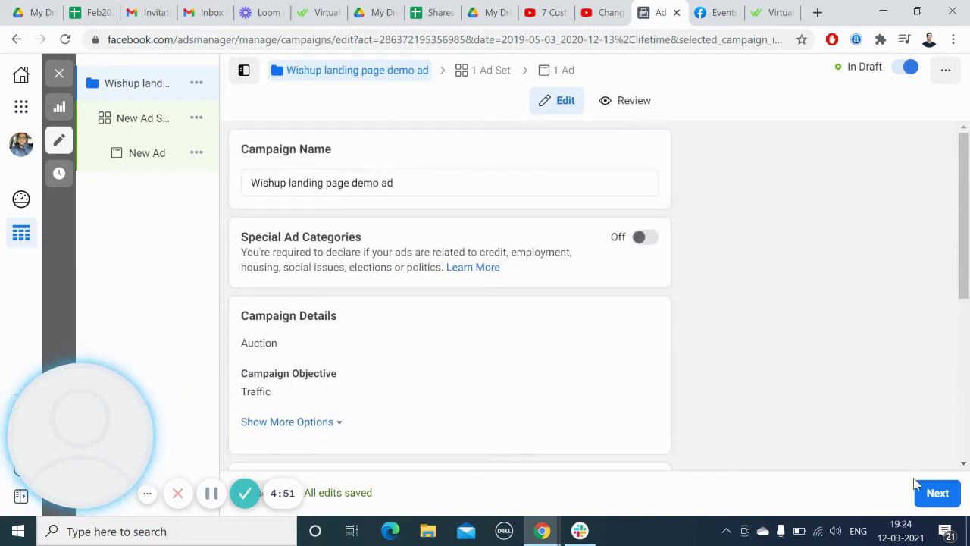
click(938, 493)
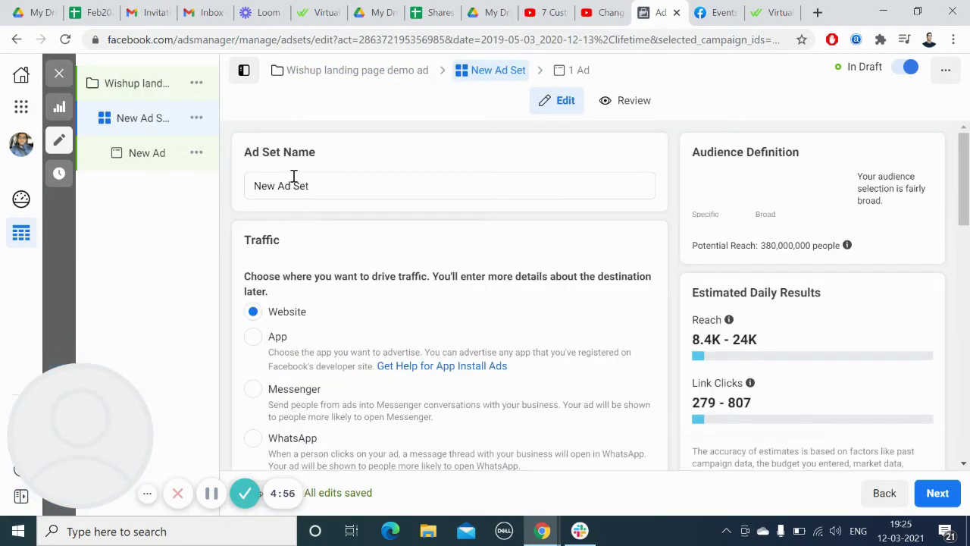
Name the ad set "Wishup traffic ad demo".
triple_click(294, 185)
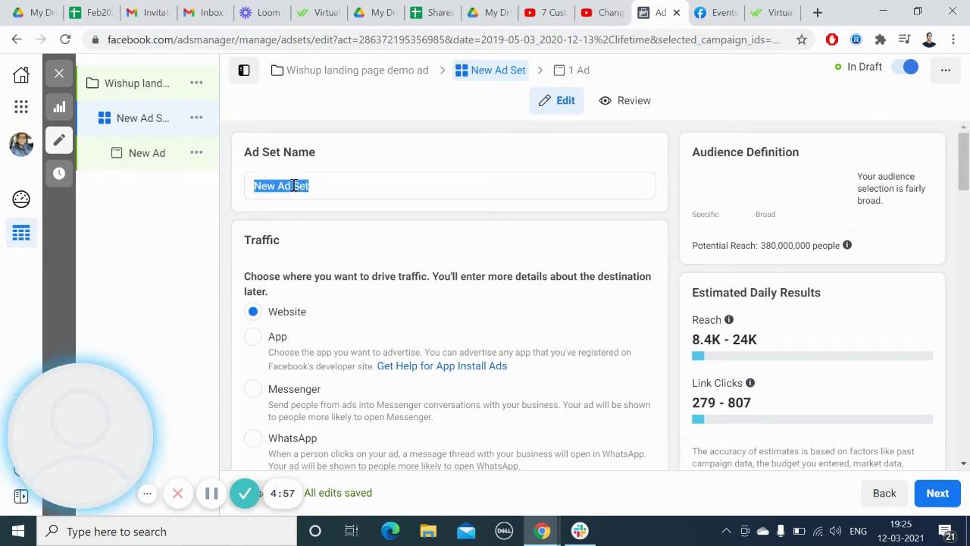
text(Wis)
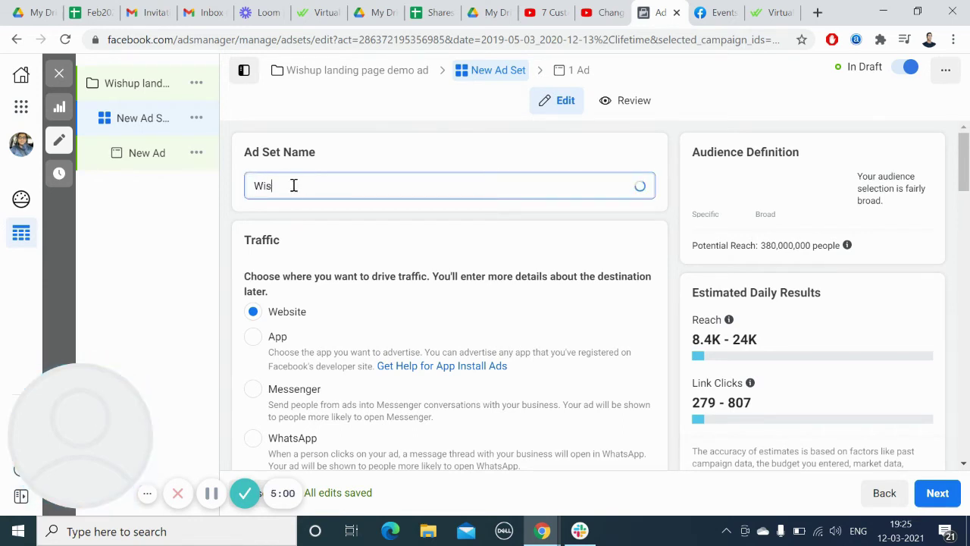
text(hup tra)
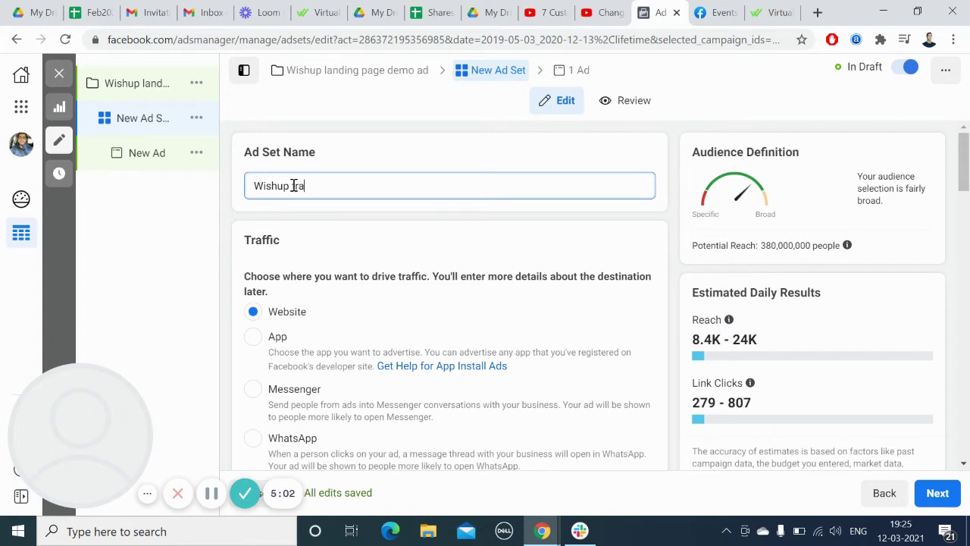
text(ffic ad denm)
key(BackSpace)
key(BackSpace)
text(mo)
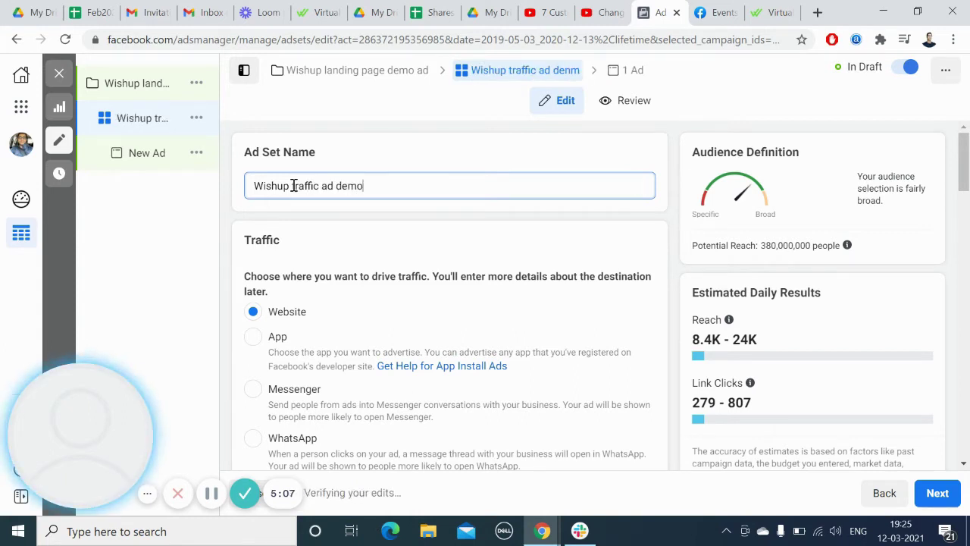
click(654, 273)
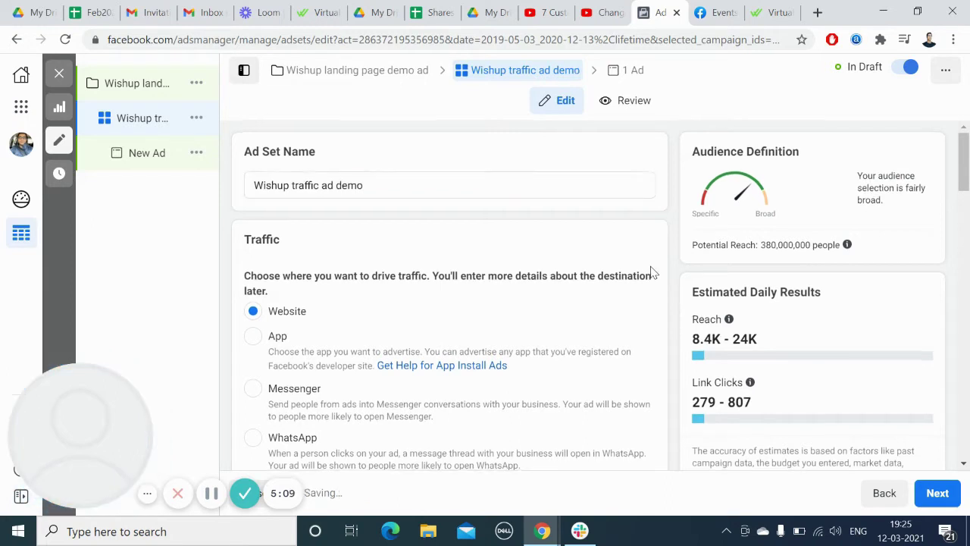
Set the ad set's daily budget to ₹500 in the budget and schedule section.
scroll(652, 273, down, 1)
scroll(653, 273, down, 1)
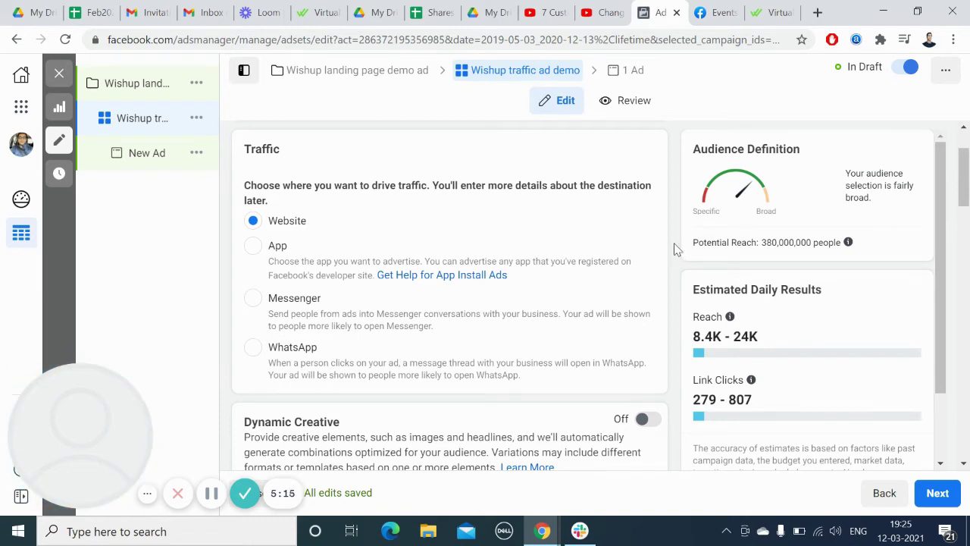
scroll(677, 248, down, 3)
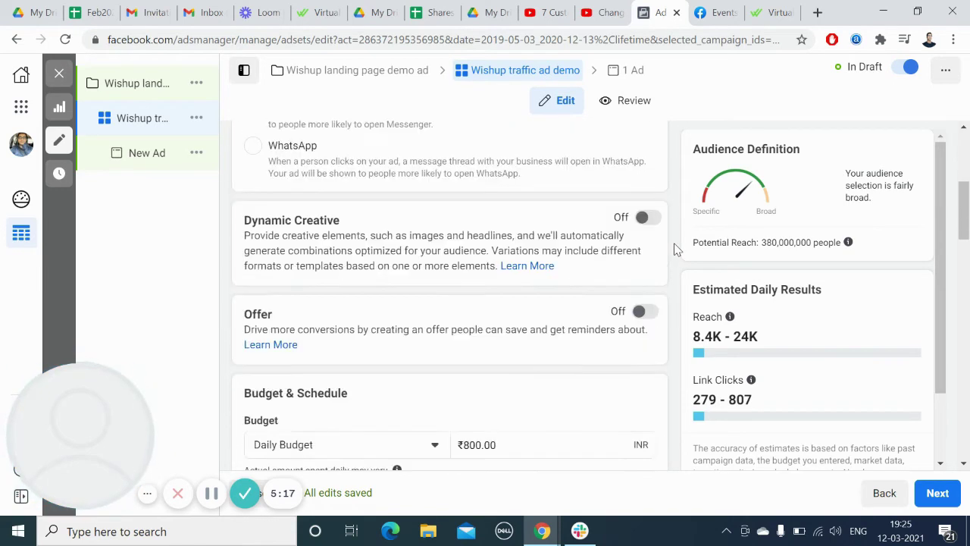
scroll(677, 249, down, 4)
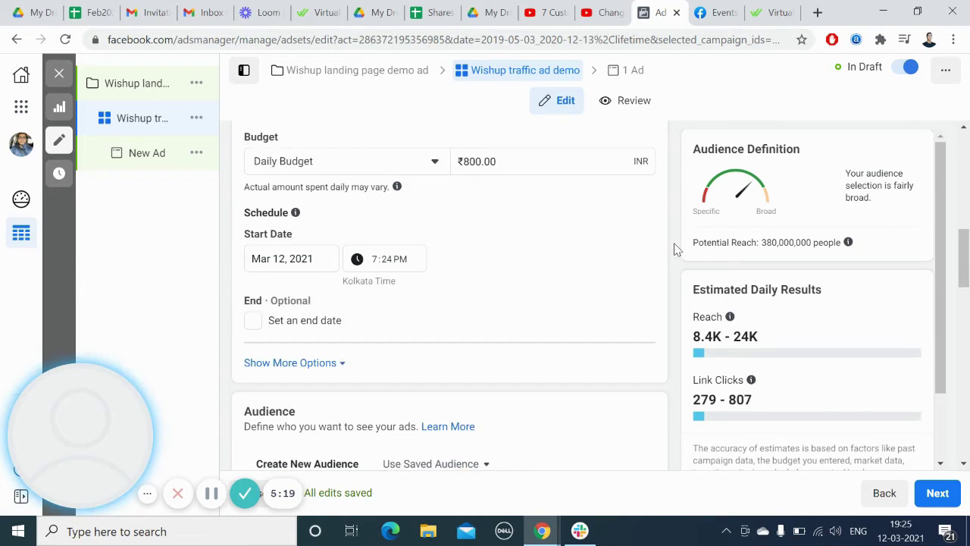
scroll(677, 249, up, 1)
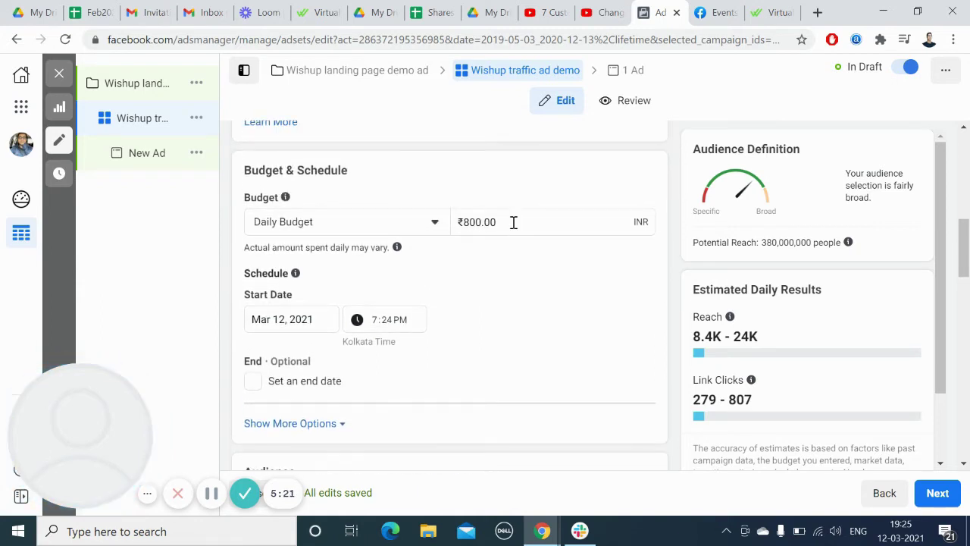
click(510, 216)
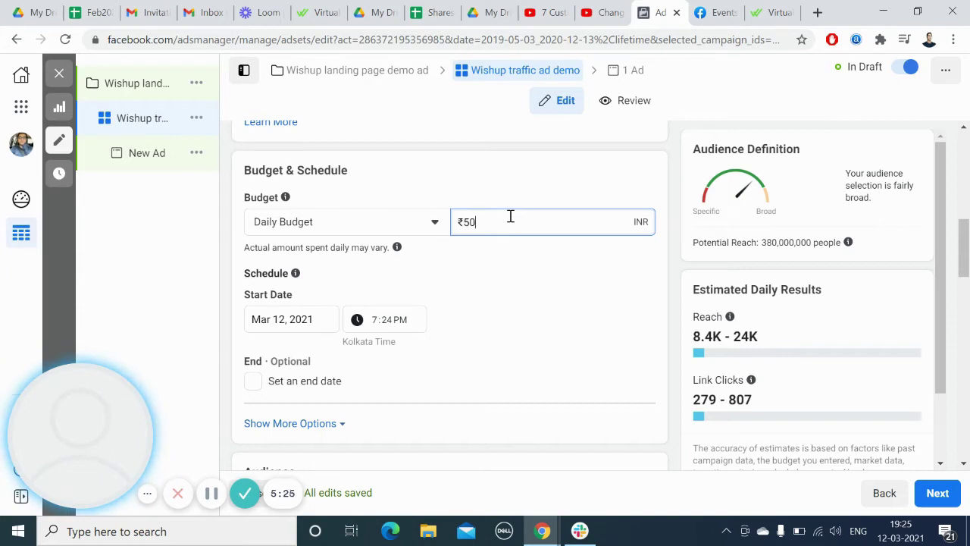
text(500)
click(645, 297)
scroll(648, 298, down, 1)
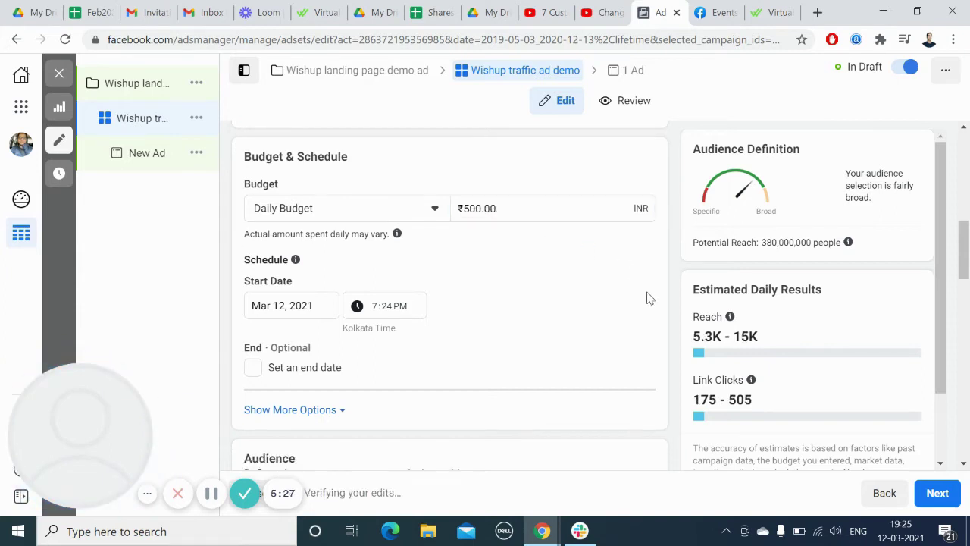
scroll(648, 298, down, 1)
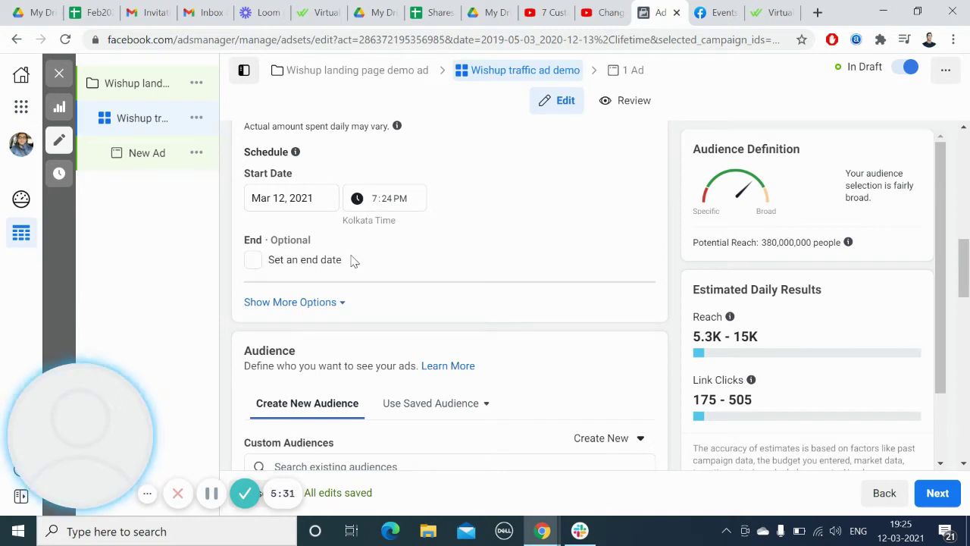
Set the ad set's start time on Mar 12, 2021 to 8:00 PM in the schedule section.
click(384, 198)
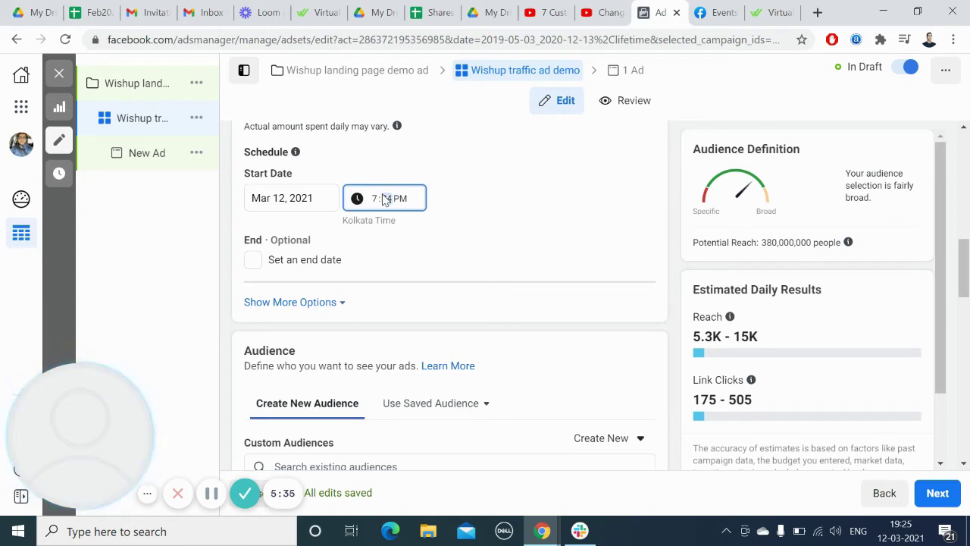
click(374, 199)
key(Up)
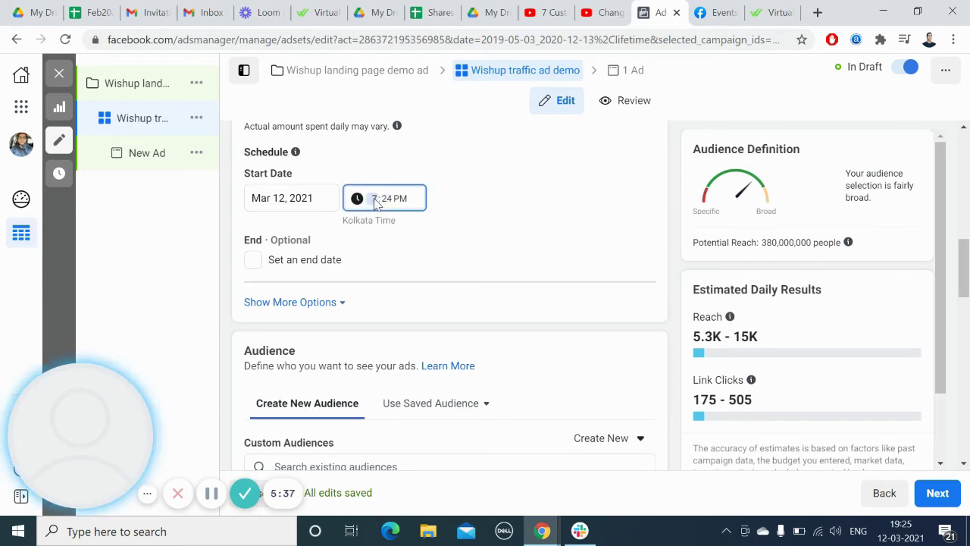
click(385, 198)
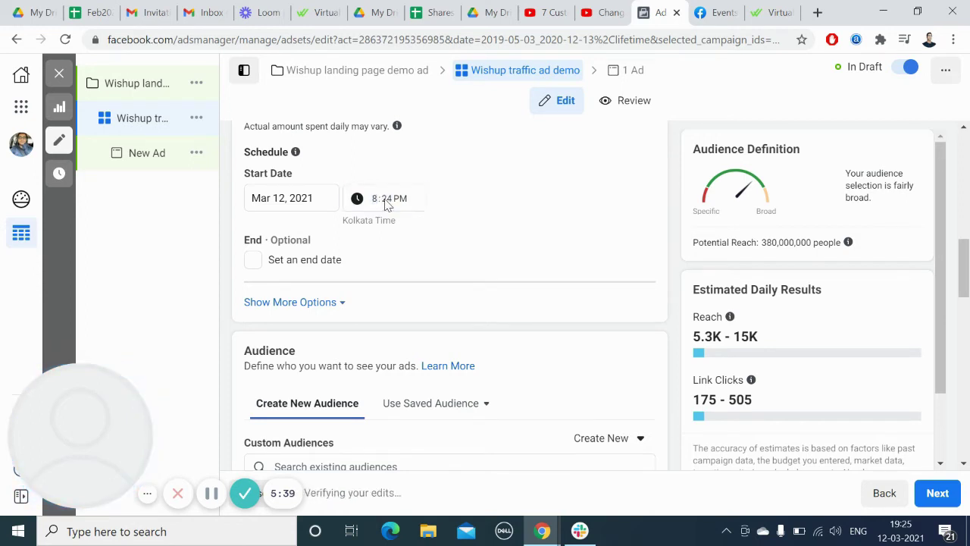
text(00)
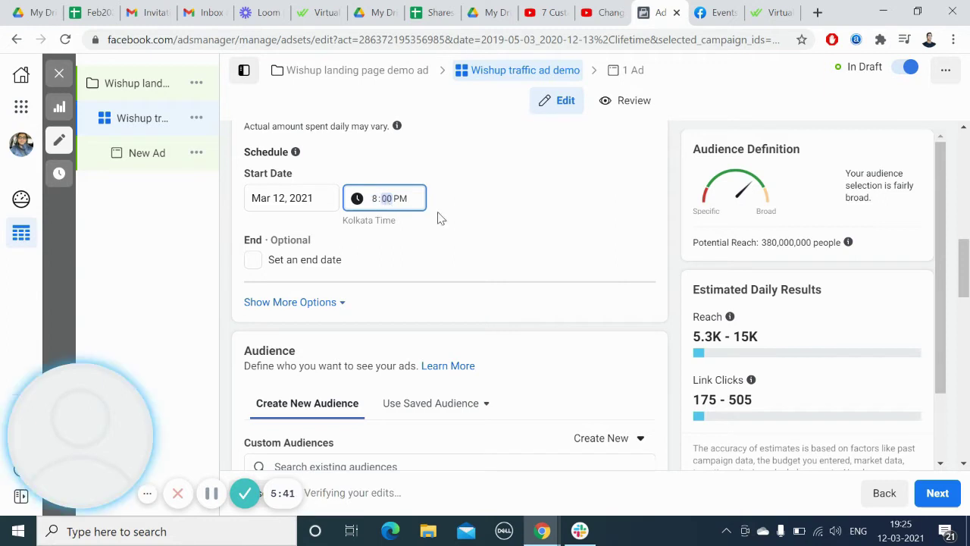
click(481, 230)
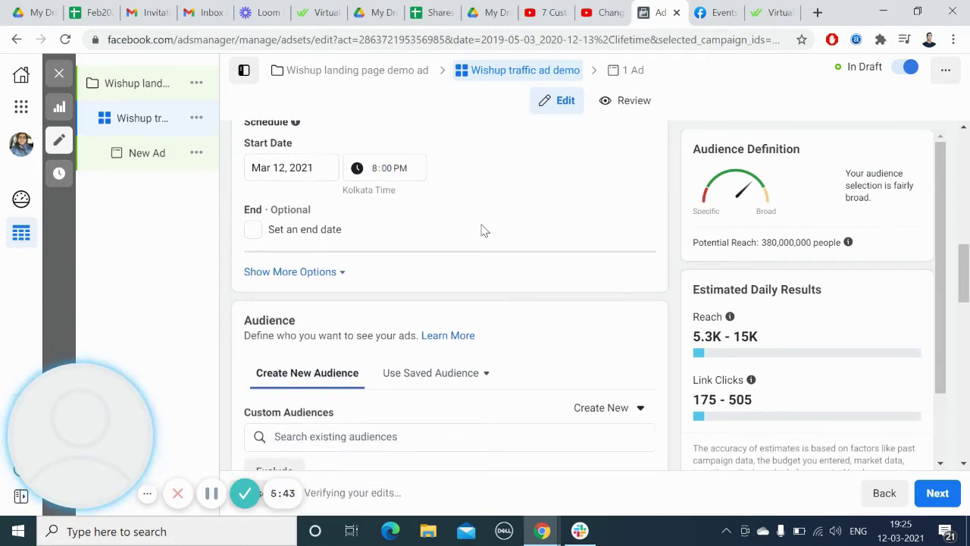
Enable an end date for the ad set's schedule and set it to March 14, 2021.
scroll(484, 230, down, 1)
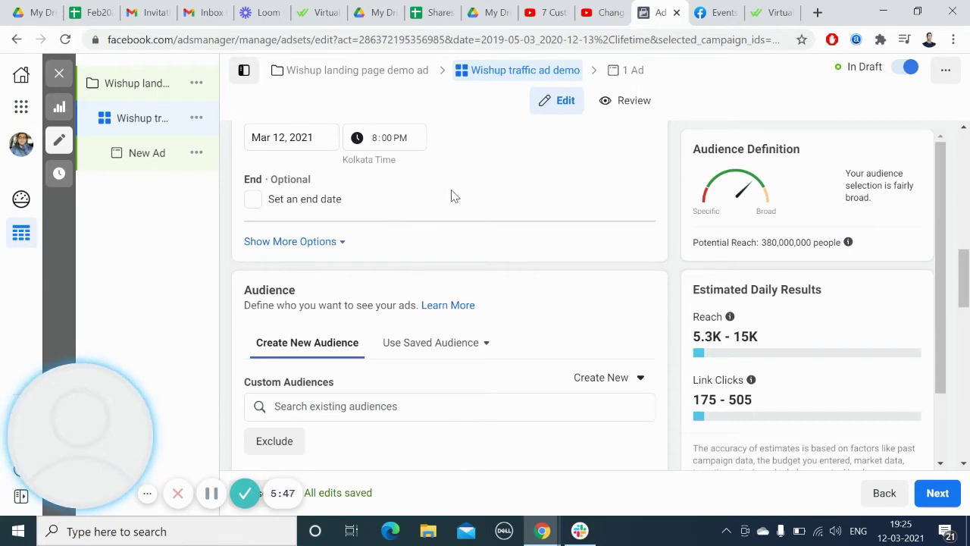
scroll(451, 196, up, 1)
scroll(451, 196, down, 1)
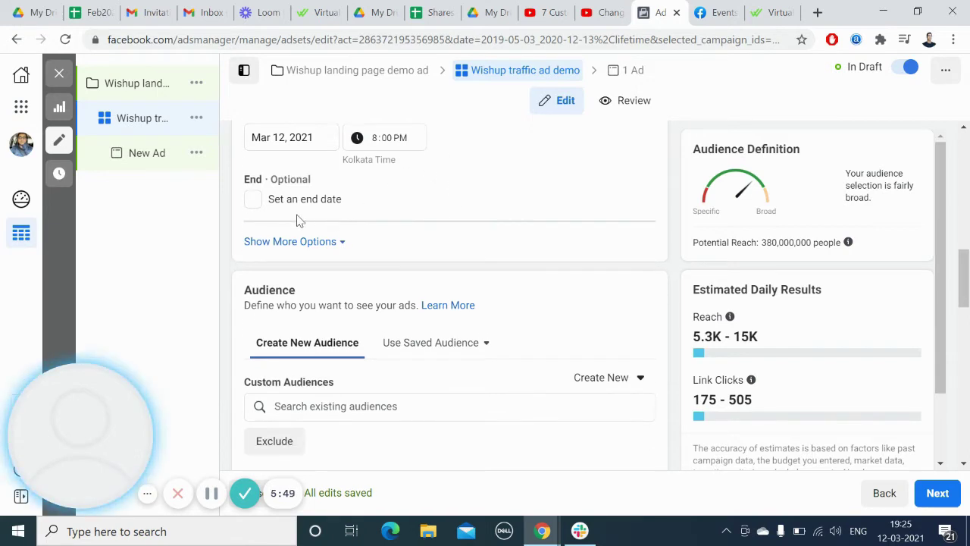
click(251, 201)
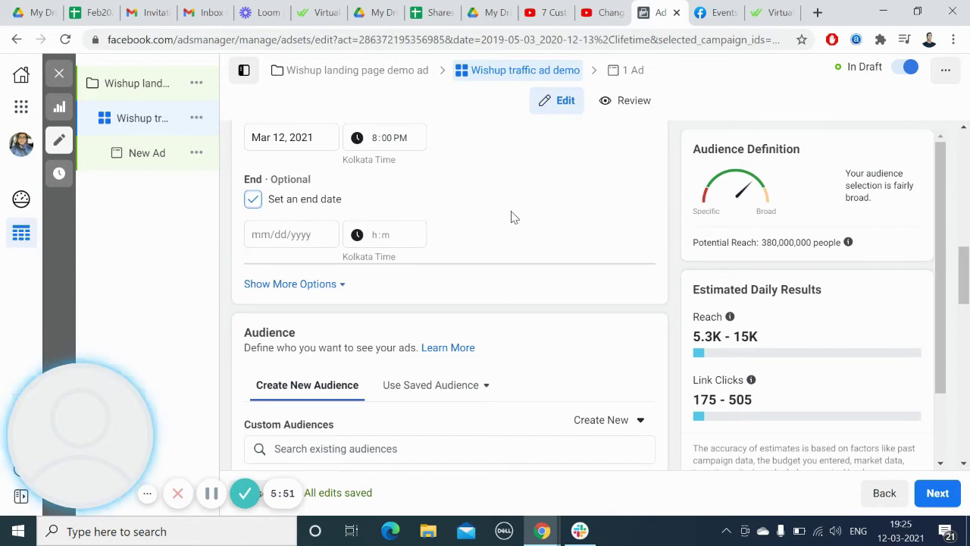
click(259, 235)
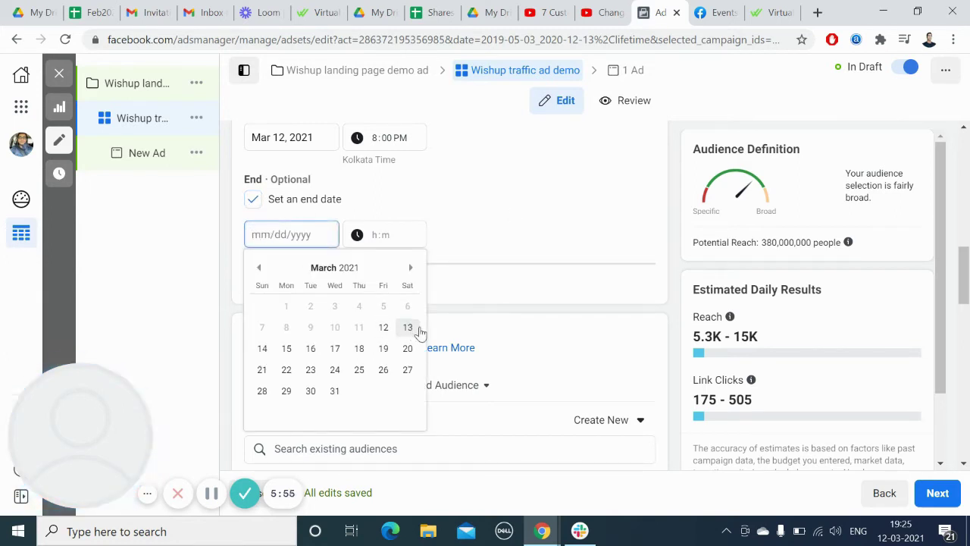
click(263, 349)
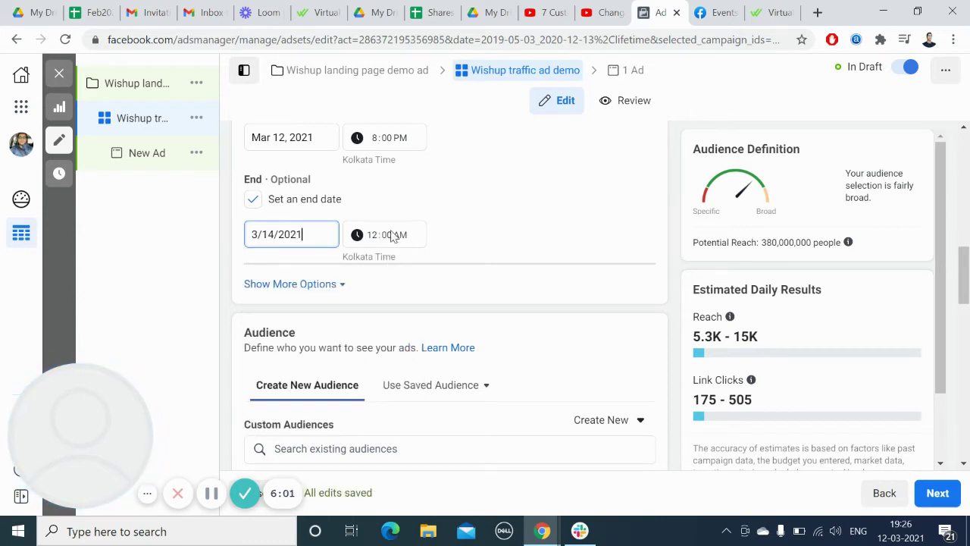
Set the end time of the ad set's schedule to 11:55 PM.
click(392, 235)
click(374, 235)
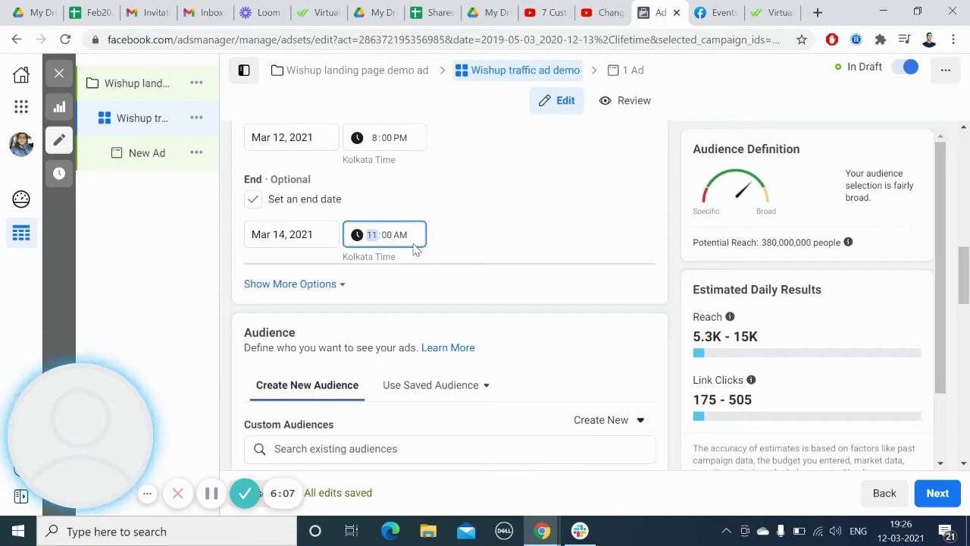
click(386, 239)
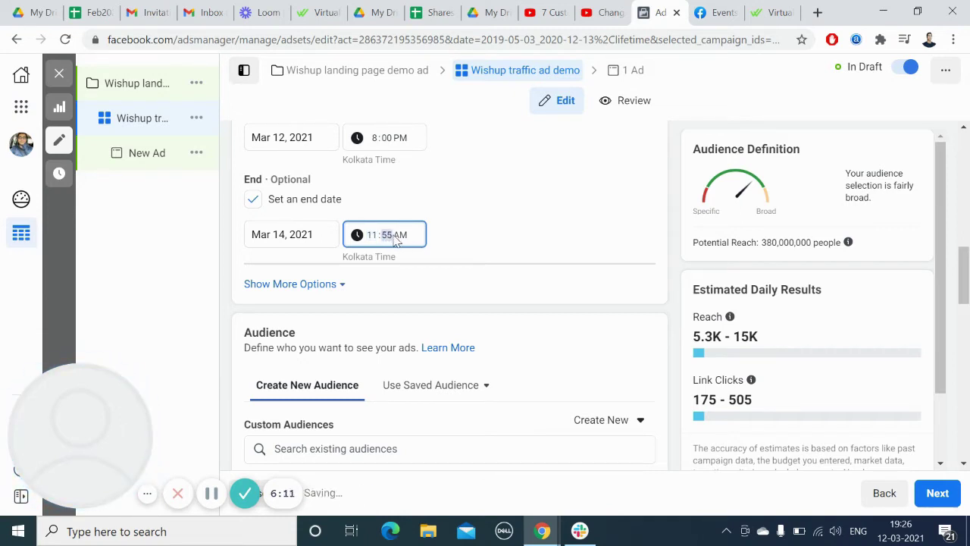
text(55)
click(399, 239)
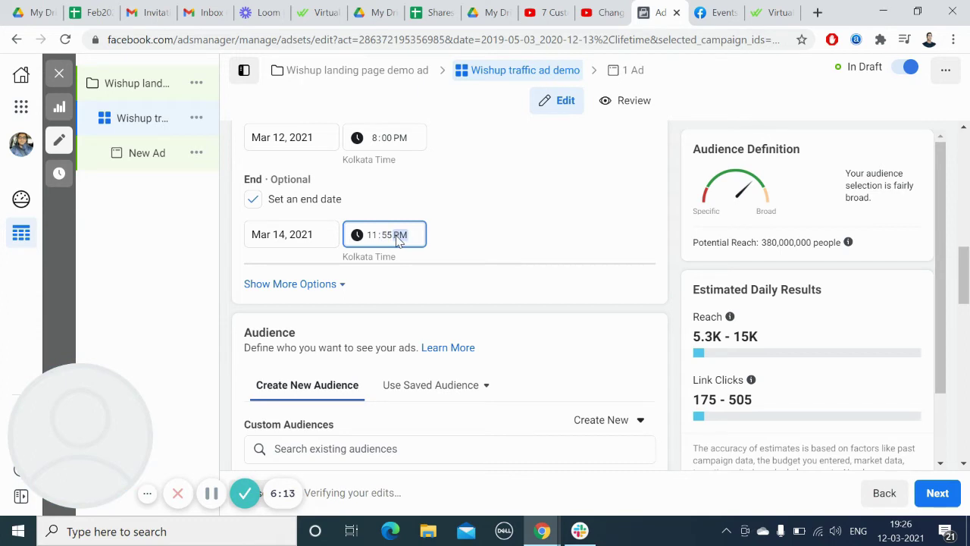
click(532, 241)
Look through the audience section and examine the list of existing custom audiences without choosing one.
scroll(532, 241, down, 3)
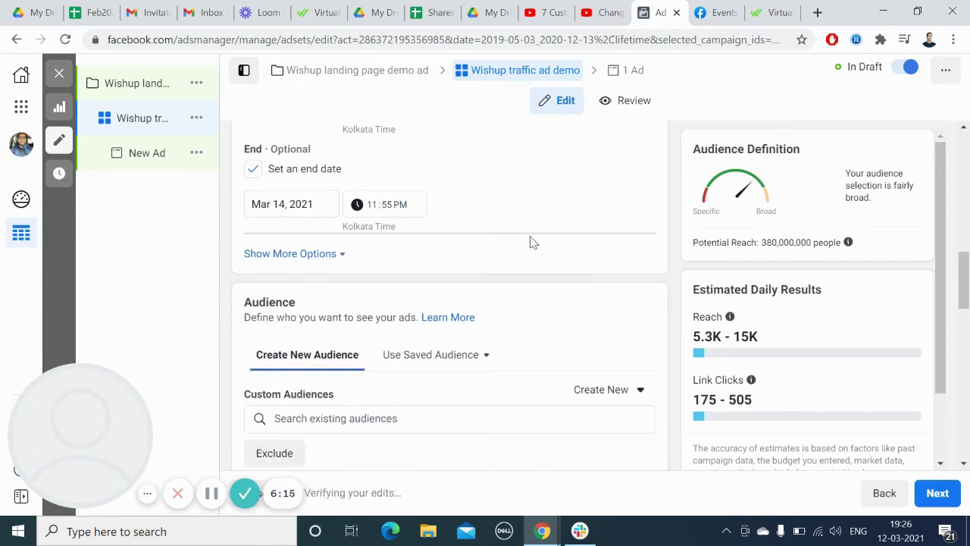
scroll(531, 237, down, 1)
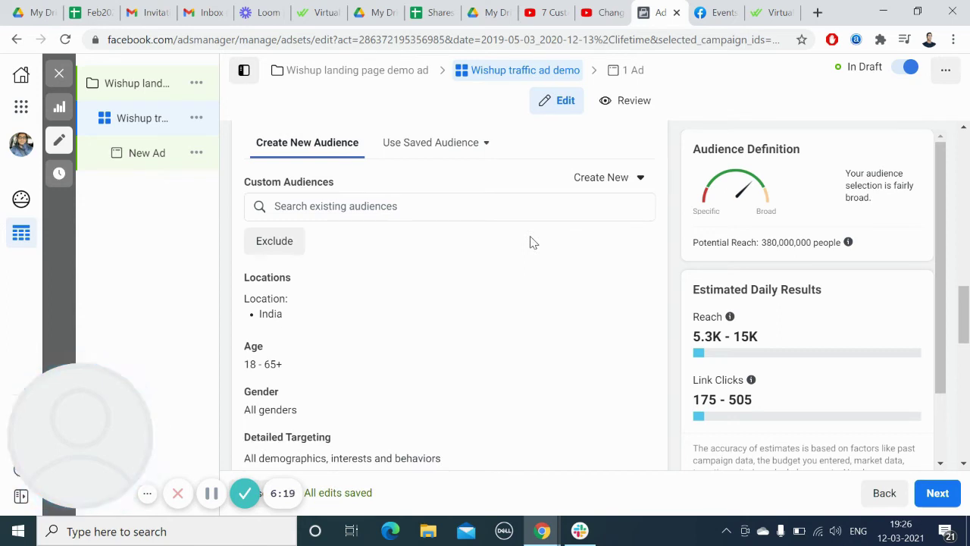
scroll(533, 242, down, 1)
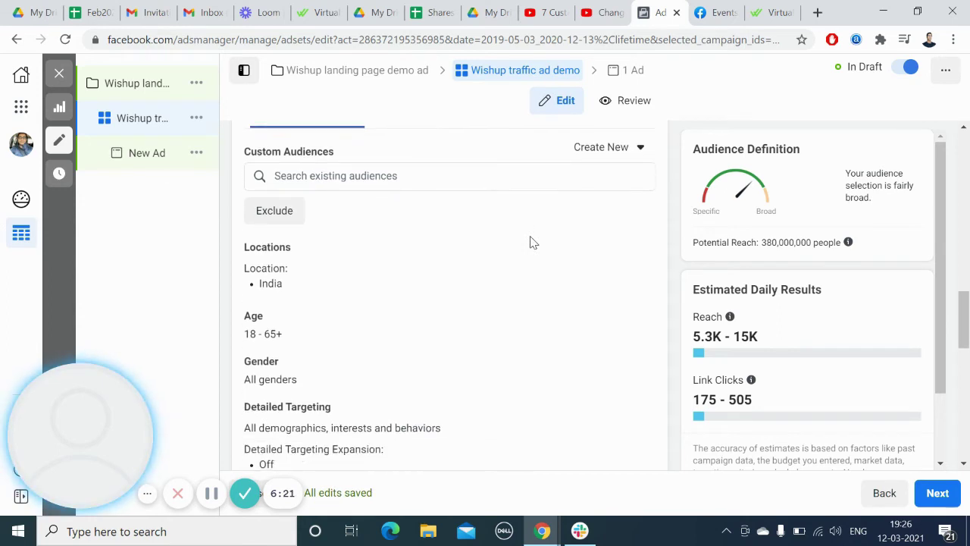
scroll(530, 242, down, 1)
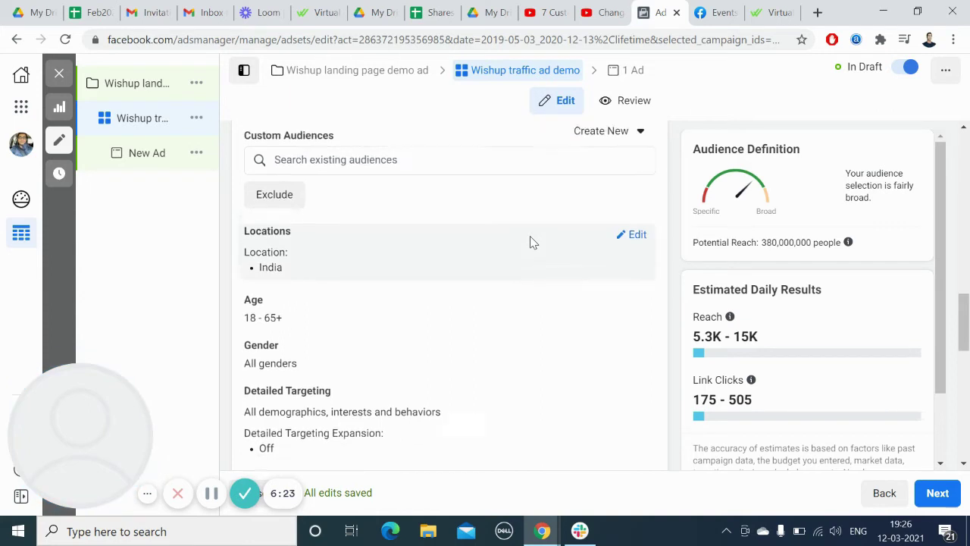
scroll(530, 243, up, 1)
click(358, 178)
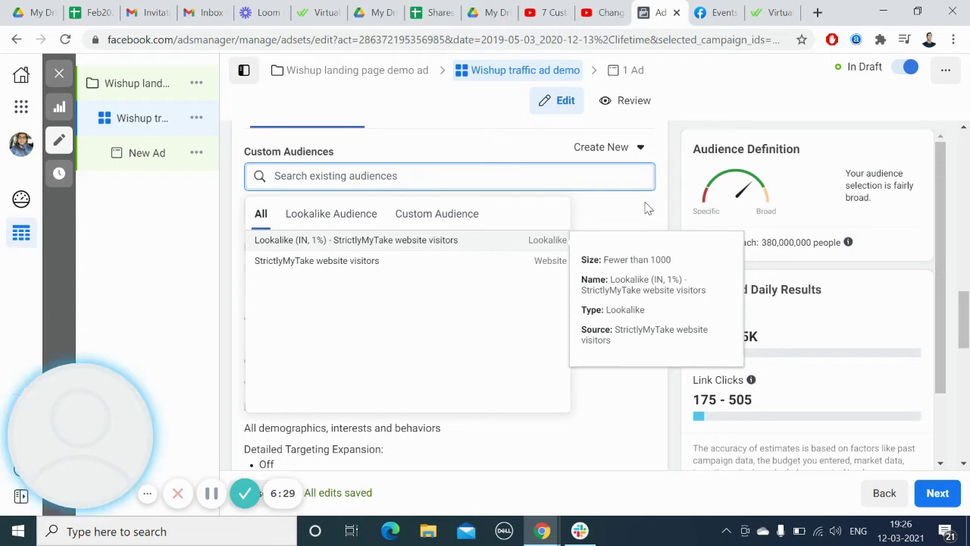
click(679, 445)
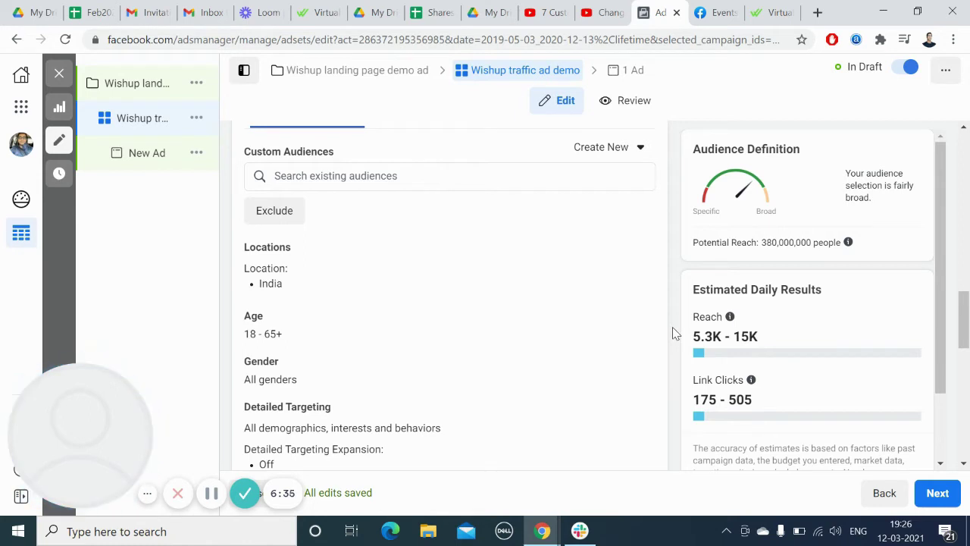
Edit the audience locations, replacing India with the city of Mumbai, Maharashtra, for people living in or recently in this location.
scroll(673, 327, down, 1)
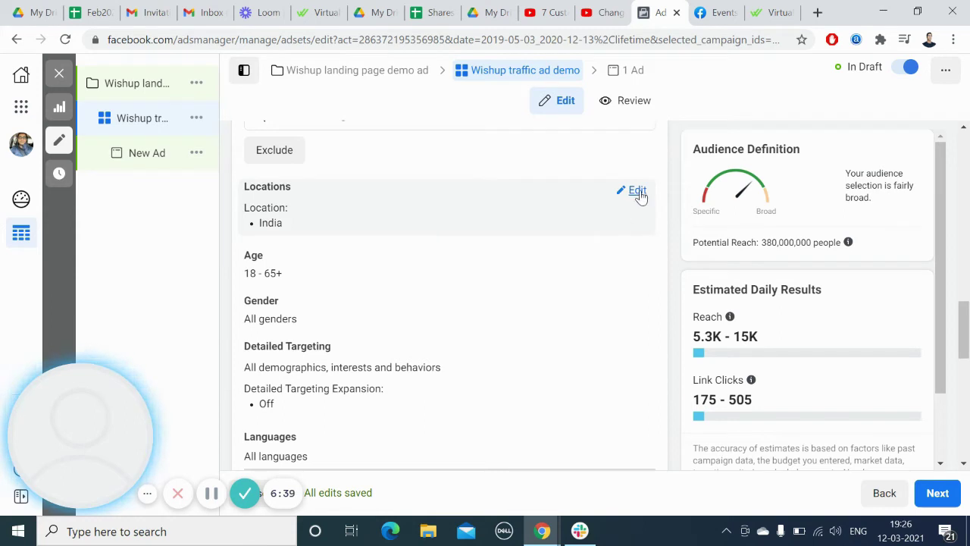
click(637, 191)
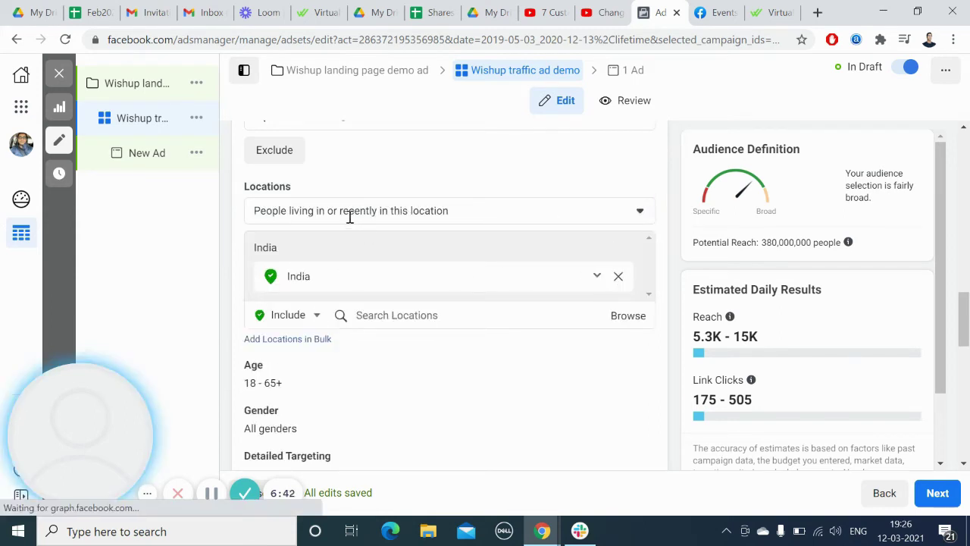
click(367, 261)
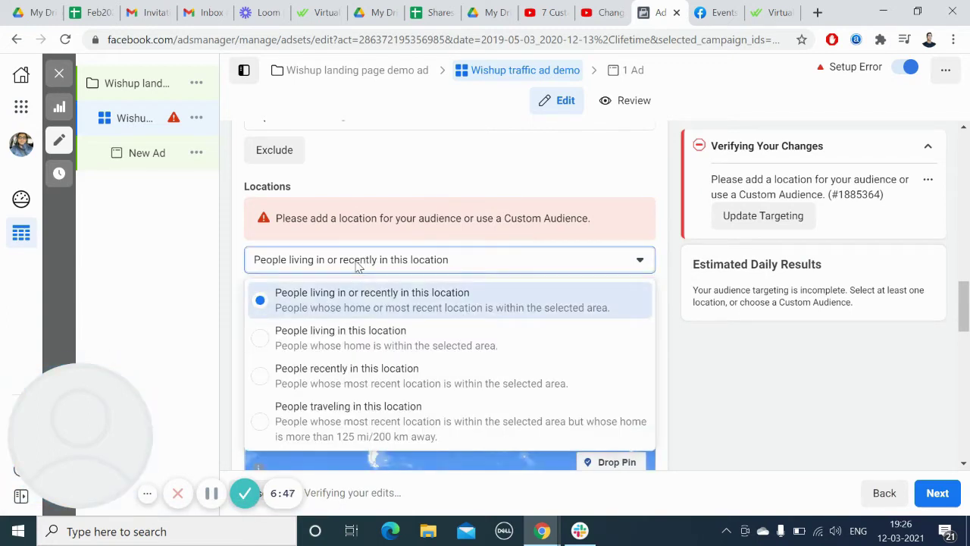
click(381, 311)
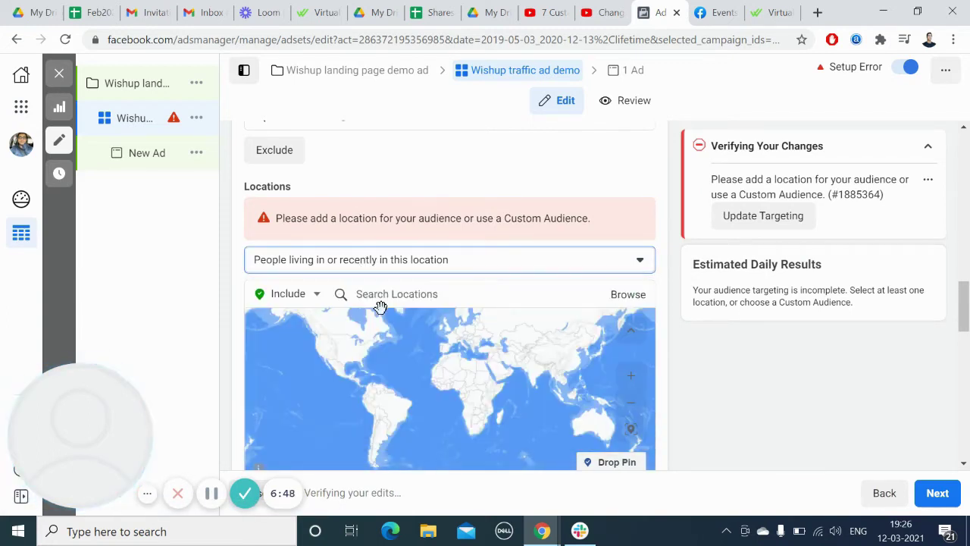
click(443, 301)
text(mum)
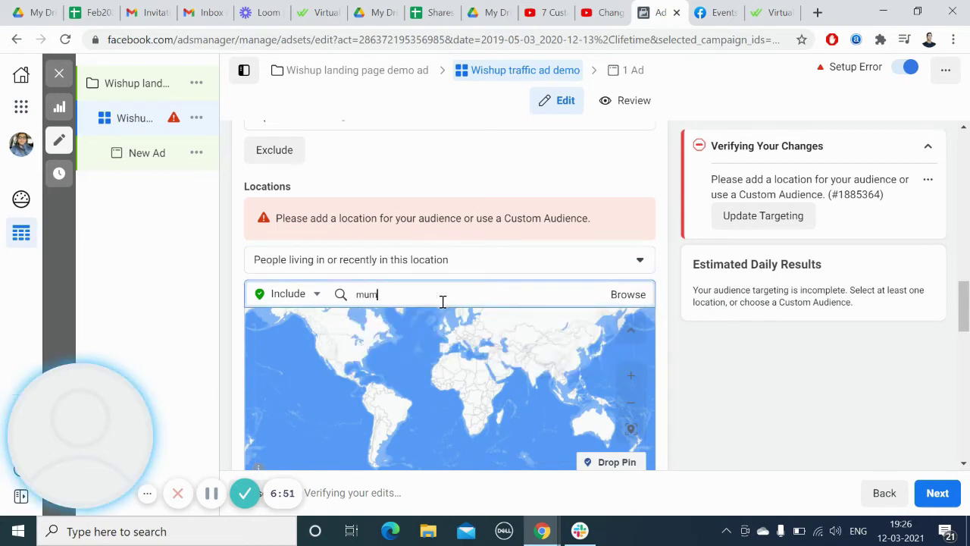
text(bai)
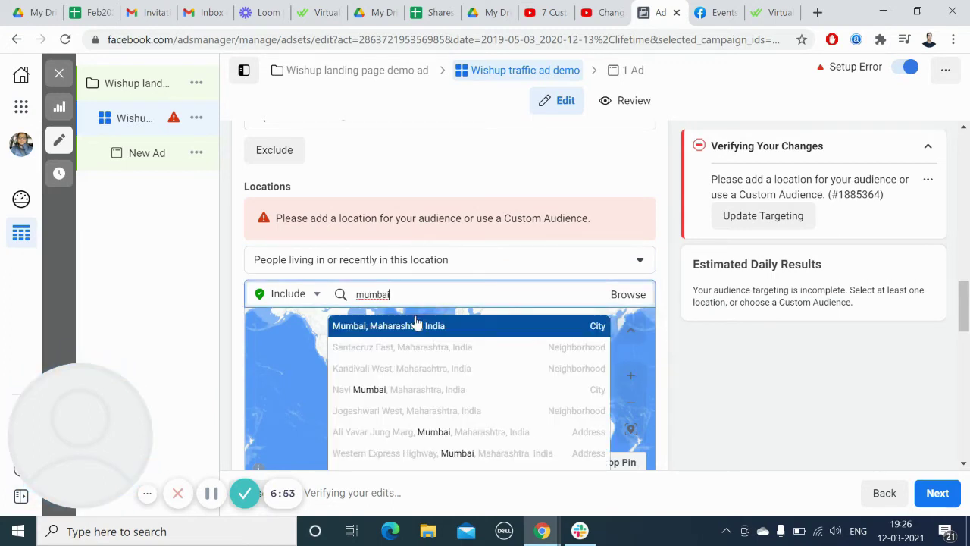
click(406, 325)
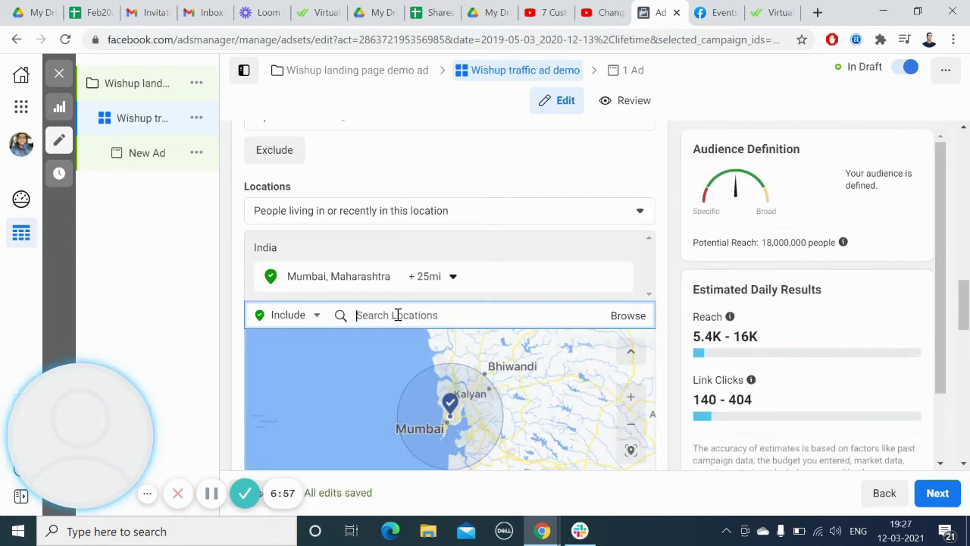
Add the city of Ahmedabad, Gujarat and the state of Delhi, India to the included audience locations.
text(ahmeda)
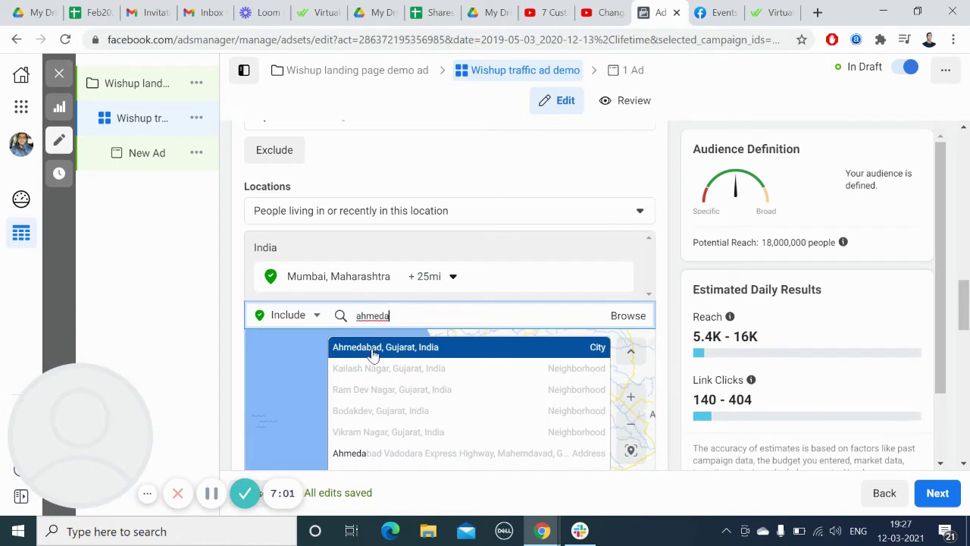
click(373, 348)
text(delhi)
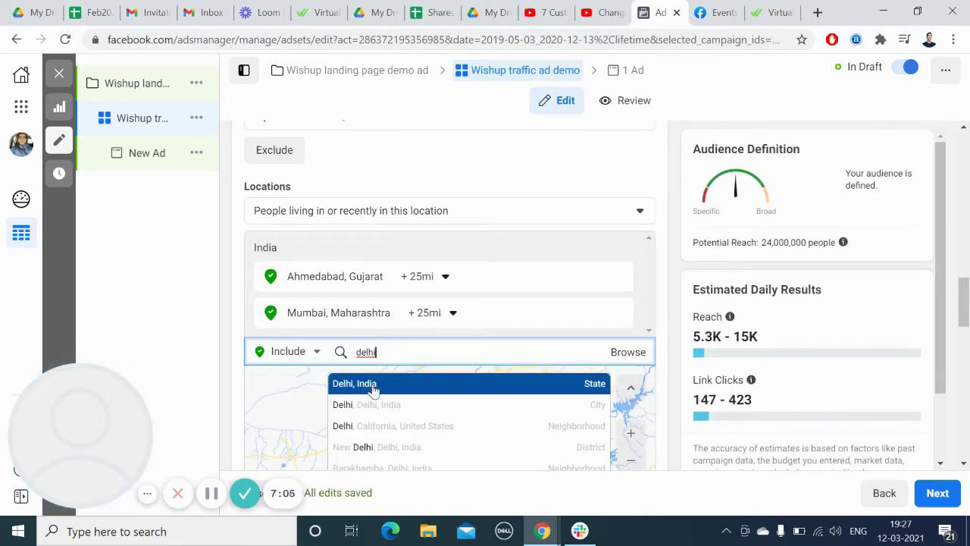
click(355, 384)
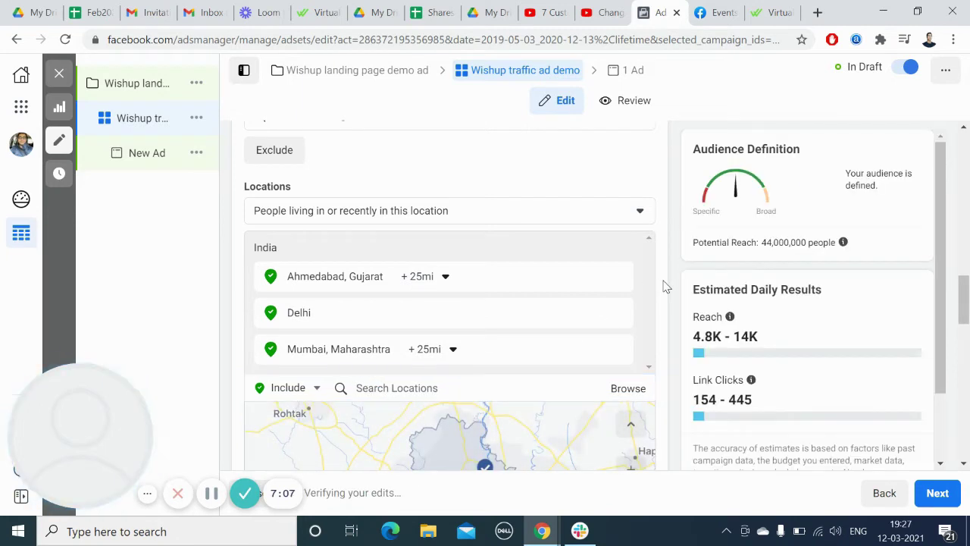
Edit the audience age range, setting the minimum age to 20 and the maximum age to 45.
scroll(663, 286, down, 4)
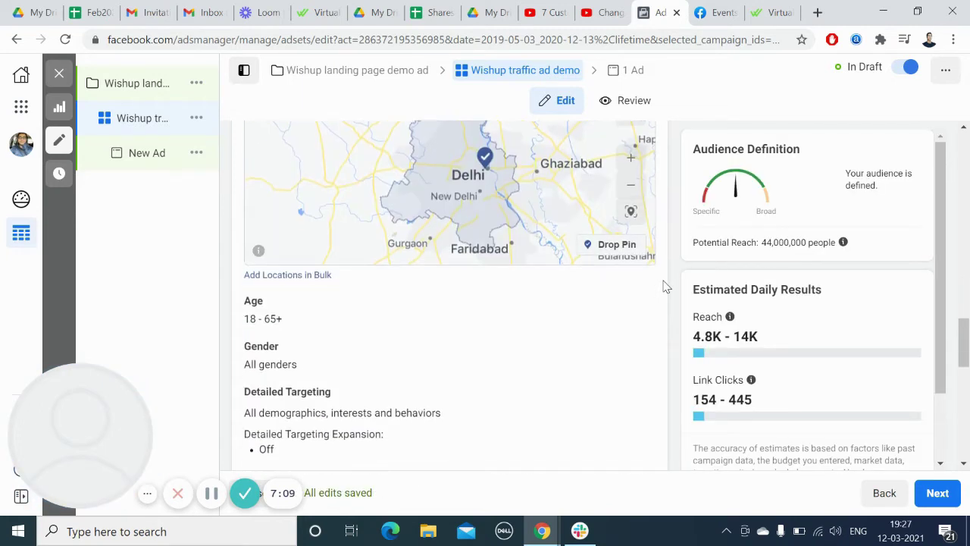
scroll(663, 287, down, 2)
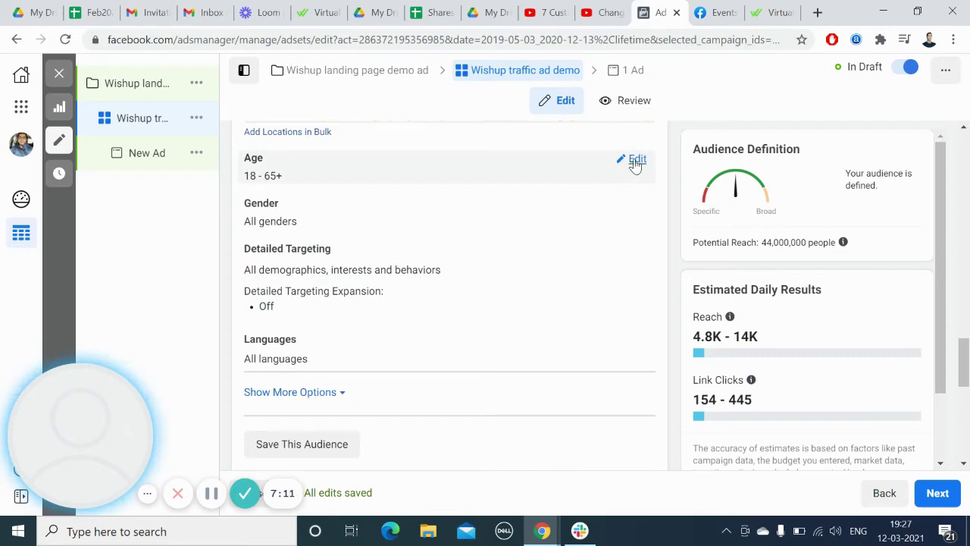
click(635, 161)
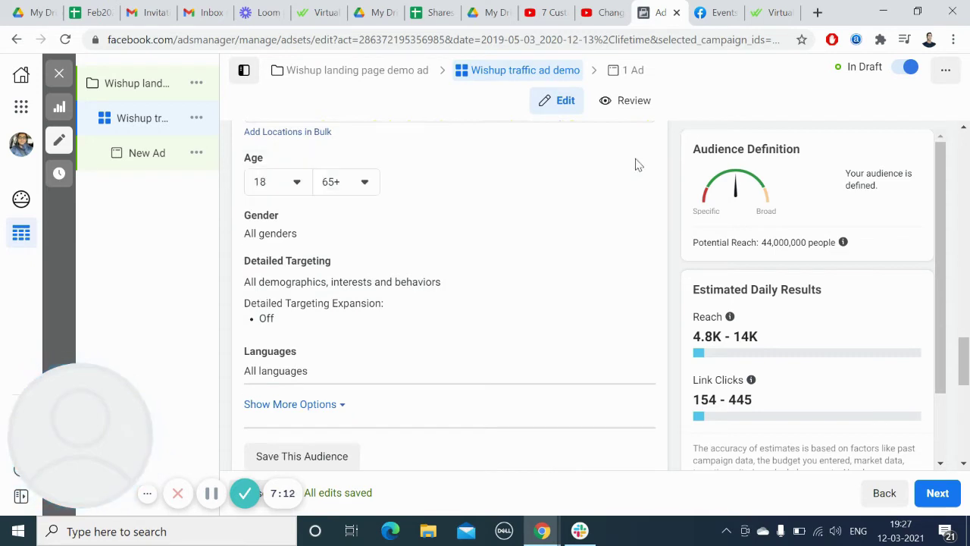
click(297, 183)
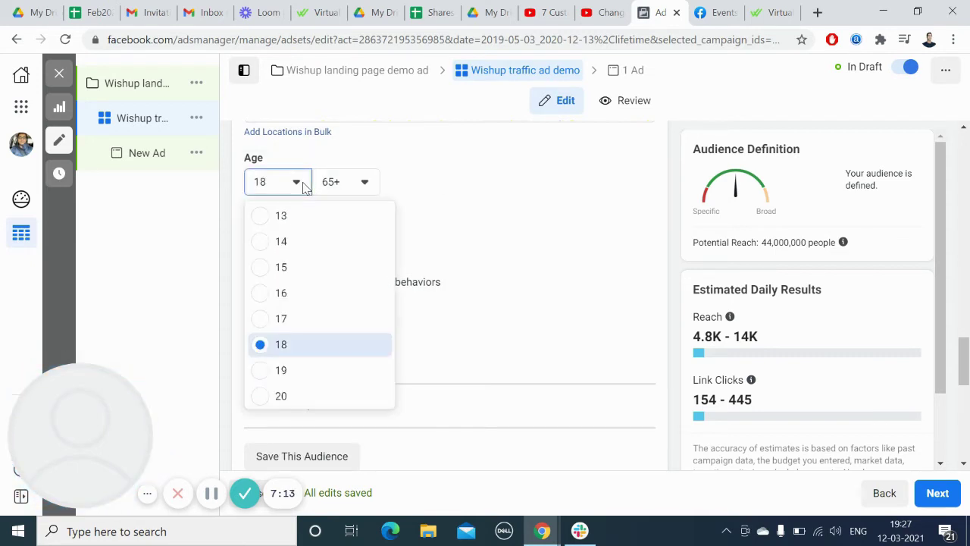
click(262, 397)
click(365, 188)
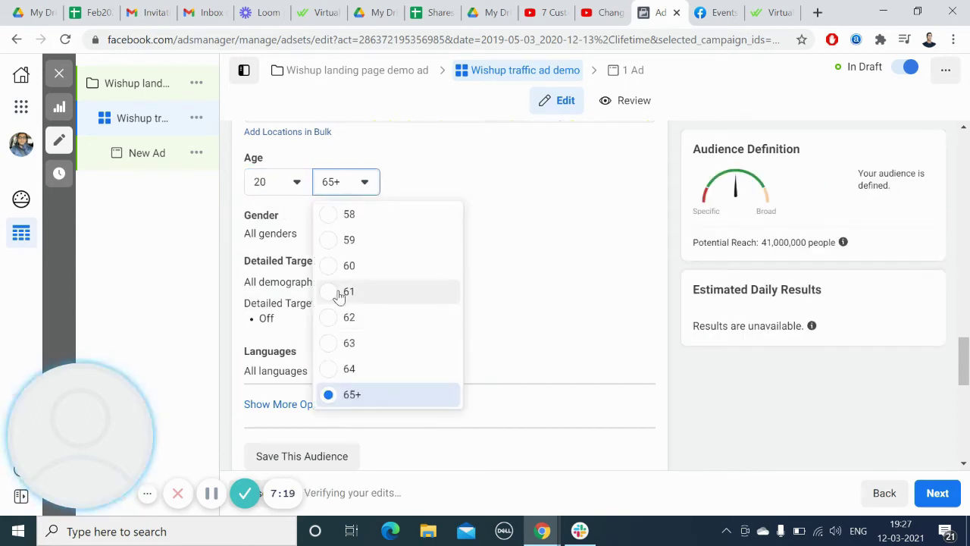
scroll(339, 295, up, 5)
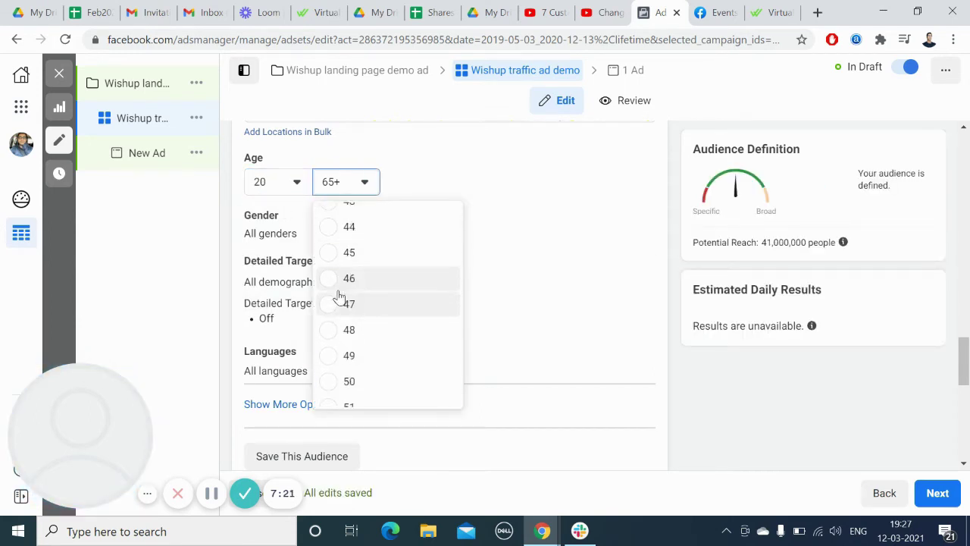
click(331, 252)
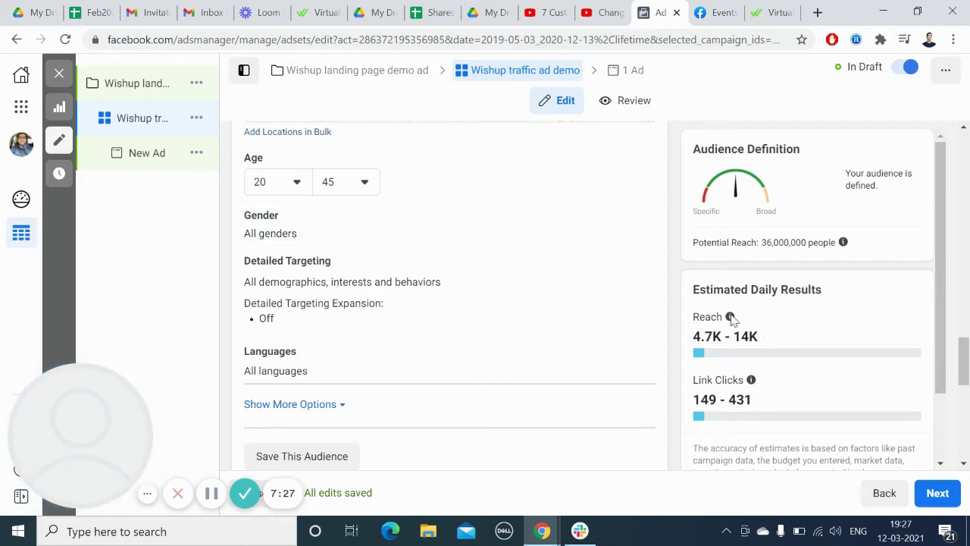
Edit the audience's detailed targeting and include the interest Digital marketing, found under Business and industry > Online.
scroll(676, 295, down, 1)
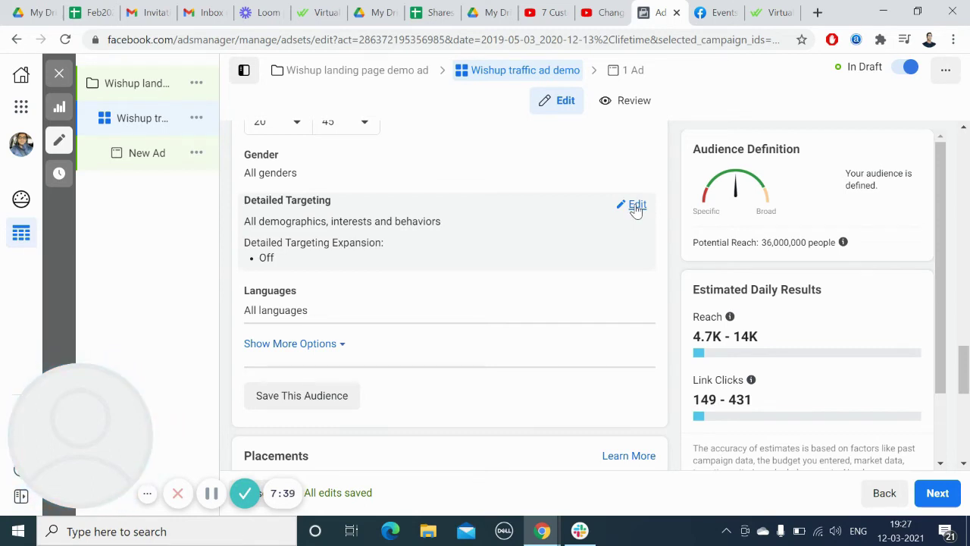
click(637, 205)
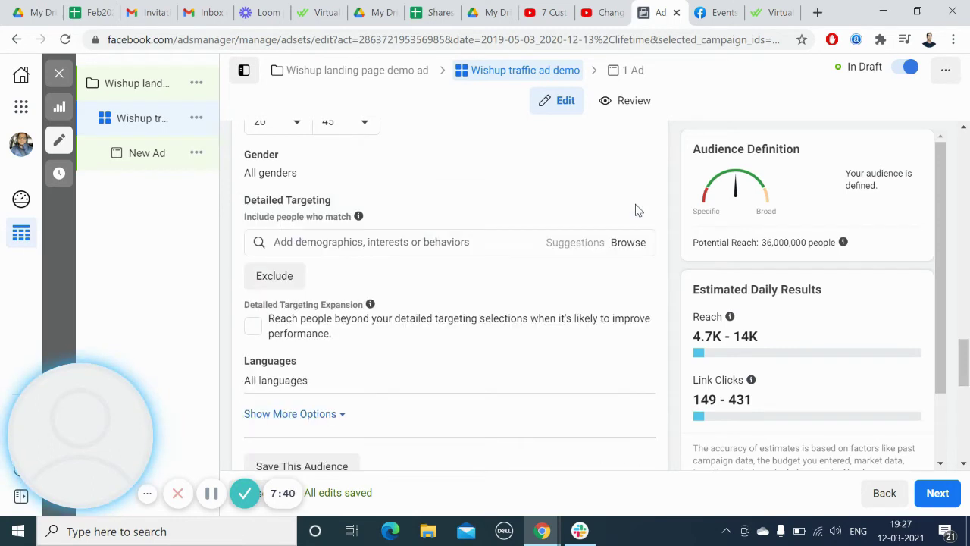
click(323, 241)
text(di)
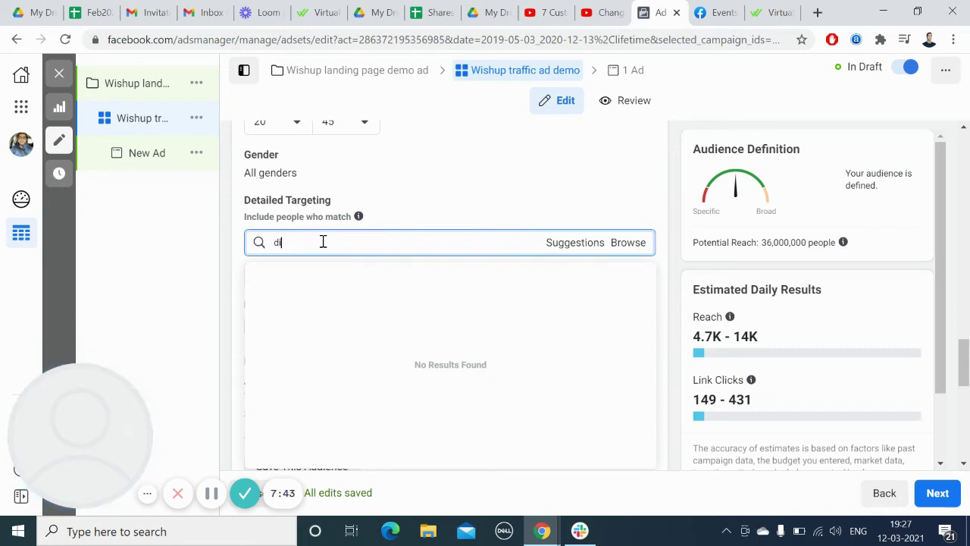
text(gital)
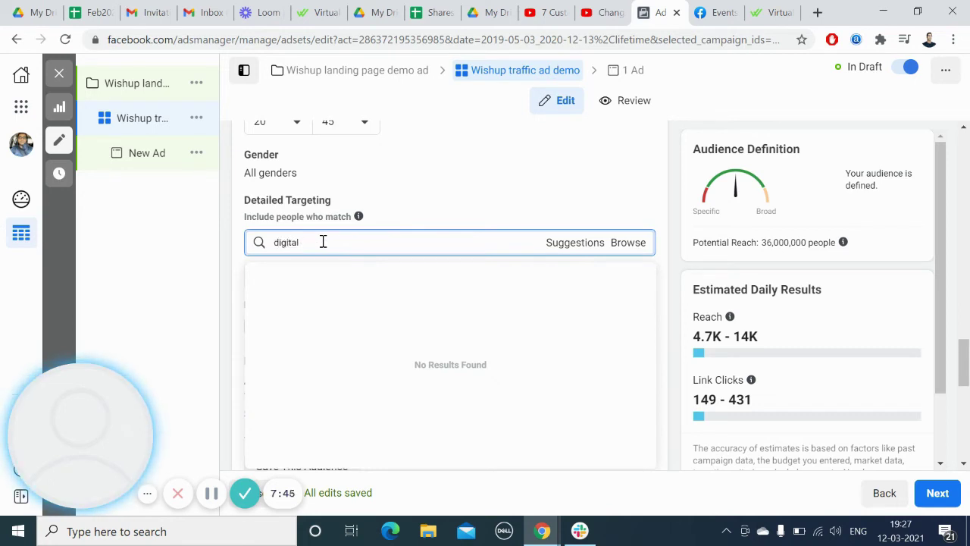
text( marketing)
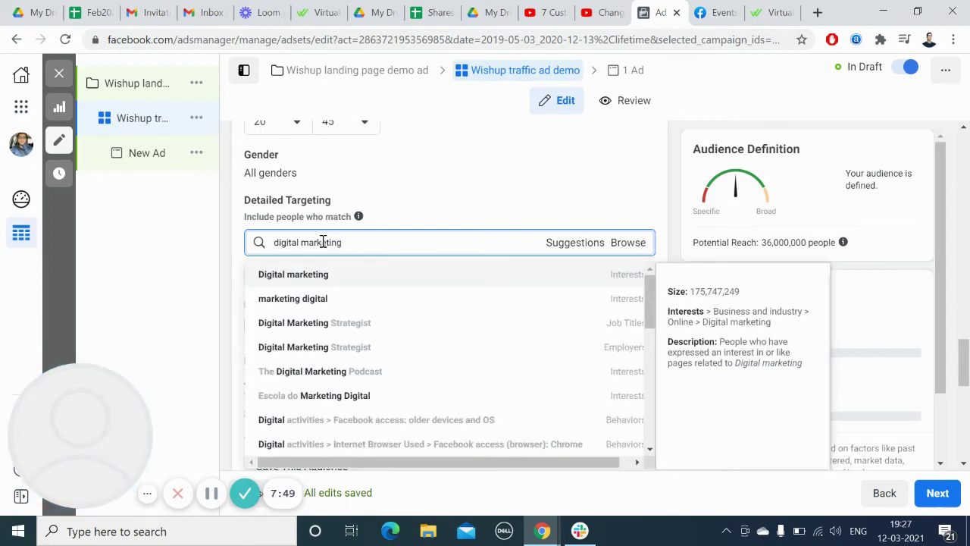
click(303, 282)
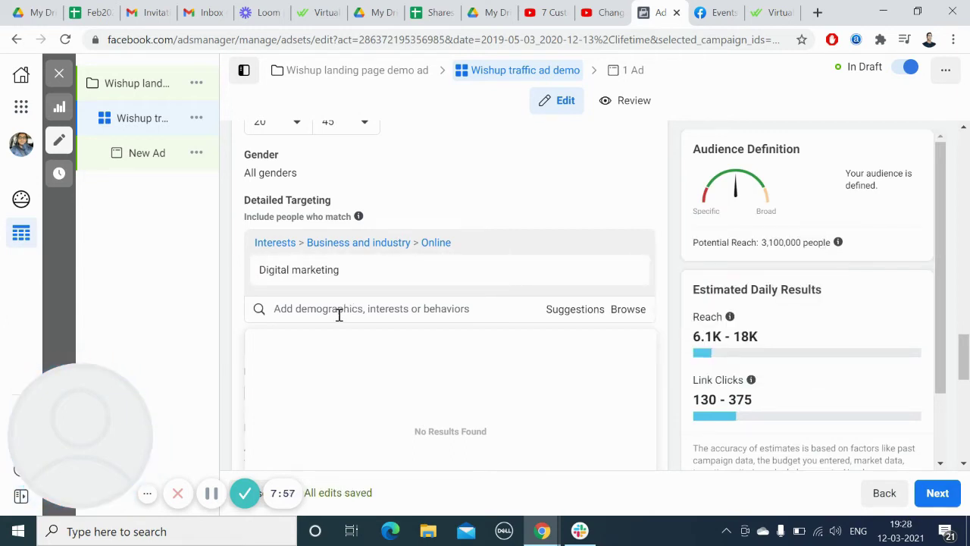
Search the detailed targeting options for "iphone", then clear the search without adding an interest.
text(iphone)
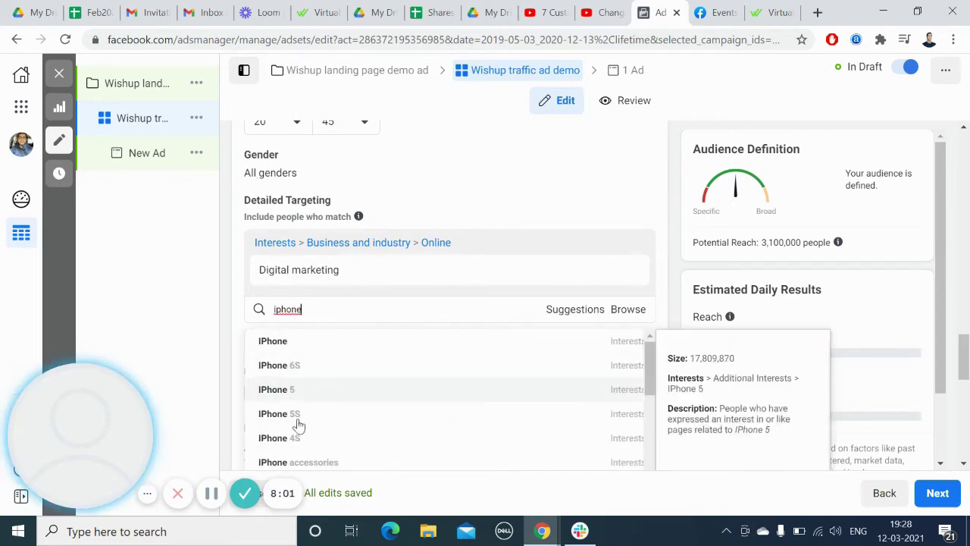
key(BackSpace)
key(BackSpace)
key(BackSpace)
key(BackSpace)
key(BackSpace)
key(BackSpace)
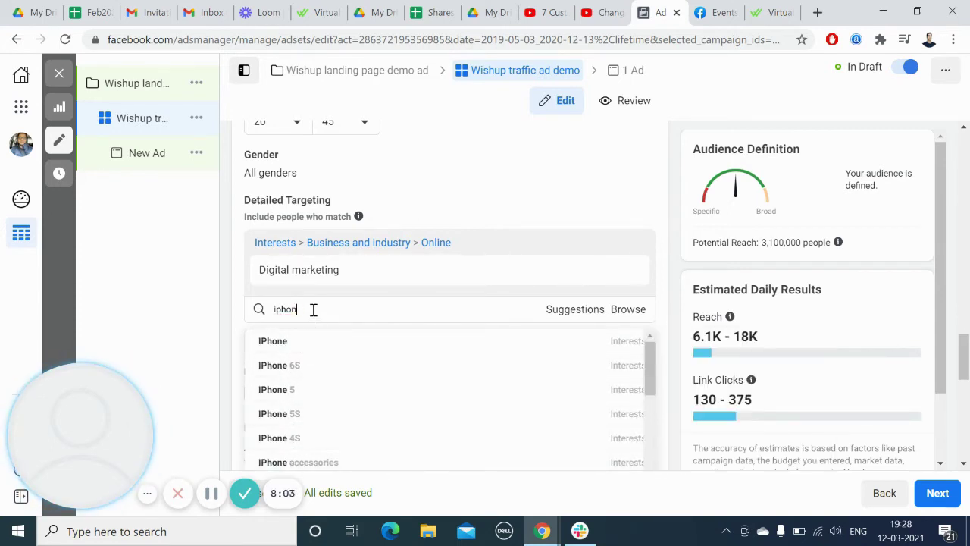
click(667, 215)
Enable Detailed Targeting Expansion to reach people beyond the detailed targeting selections.
scroll(669, 215, down, 1)
scroll(670, 216, down, 1)
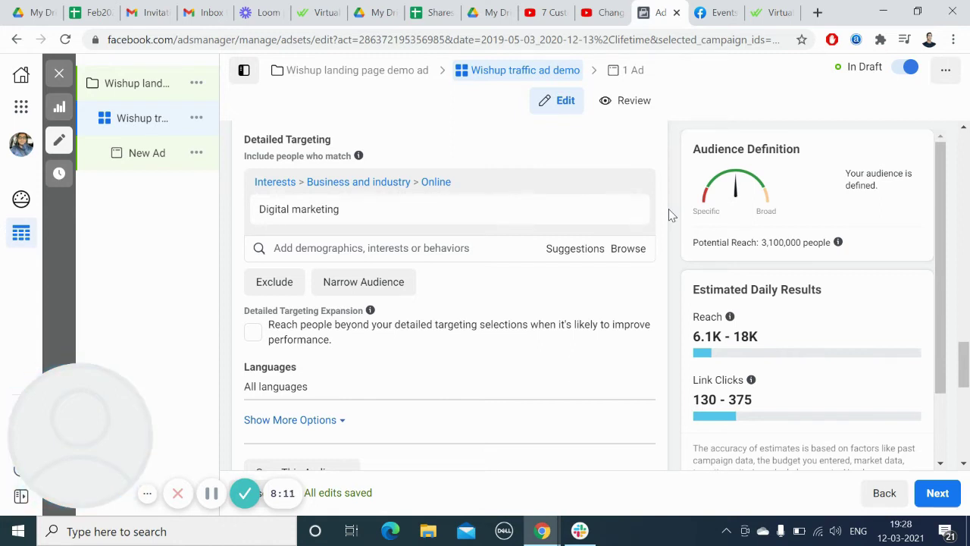
scroll(669, 215, down, 1)
scroll(669, 216, down, 2)
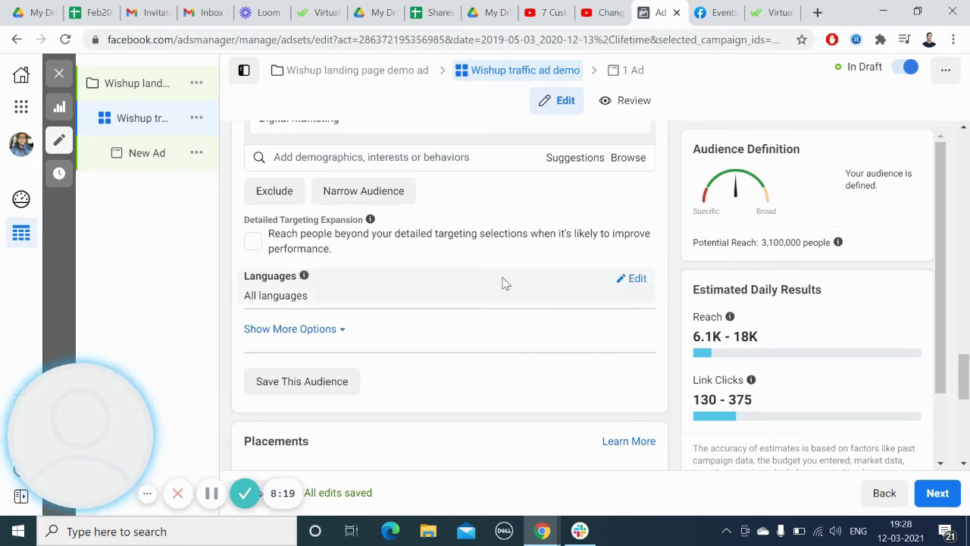
click(254, 243)
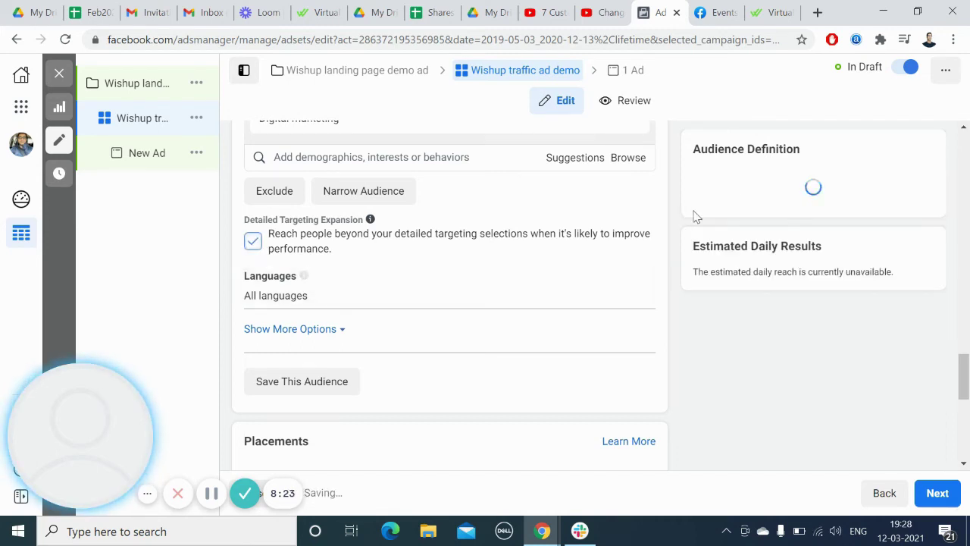
Switch the ad set to Manual Placements and dismiss the two placement recommendations.
scroll(670, 213, down, 1)
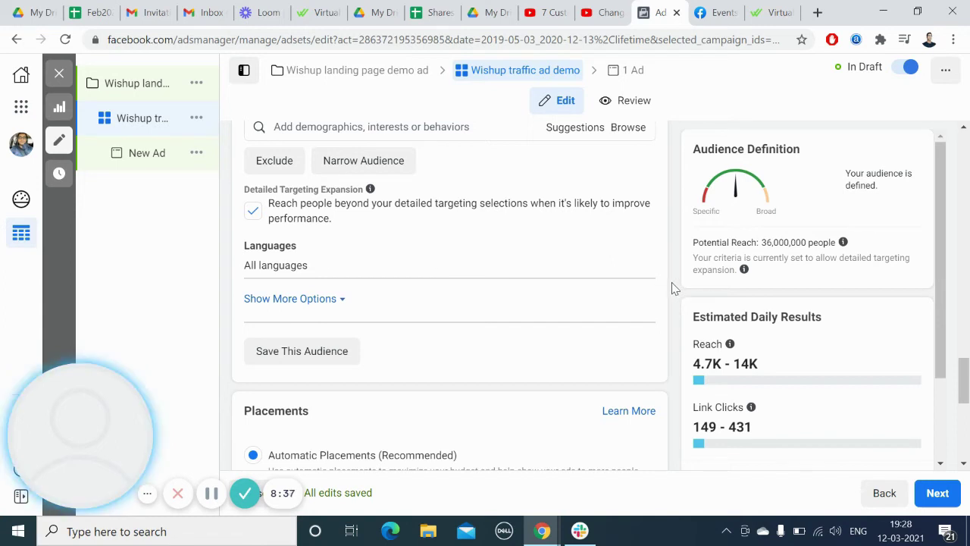
scroll(675, 289, down, 1)
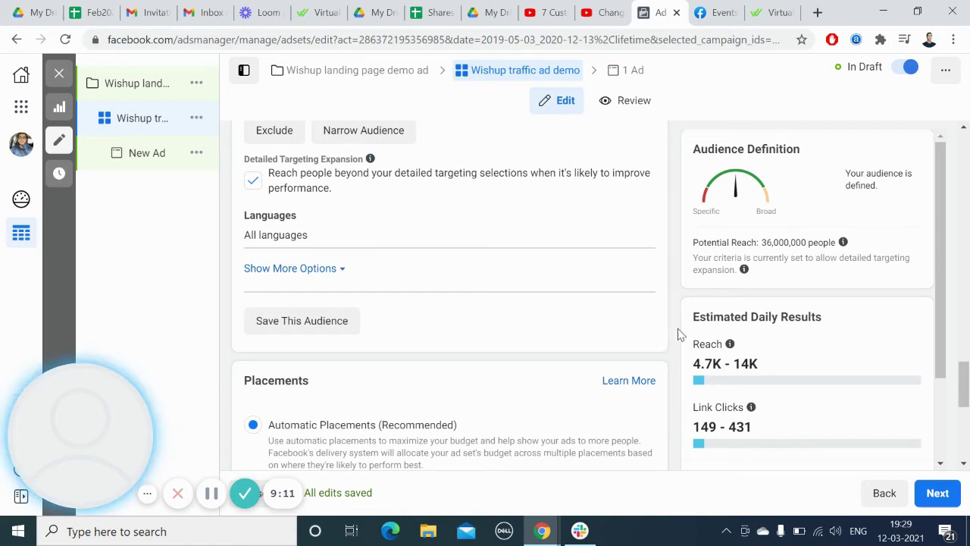
scroll(680, 335, down, 1)
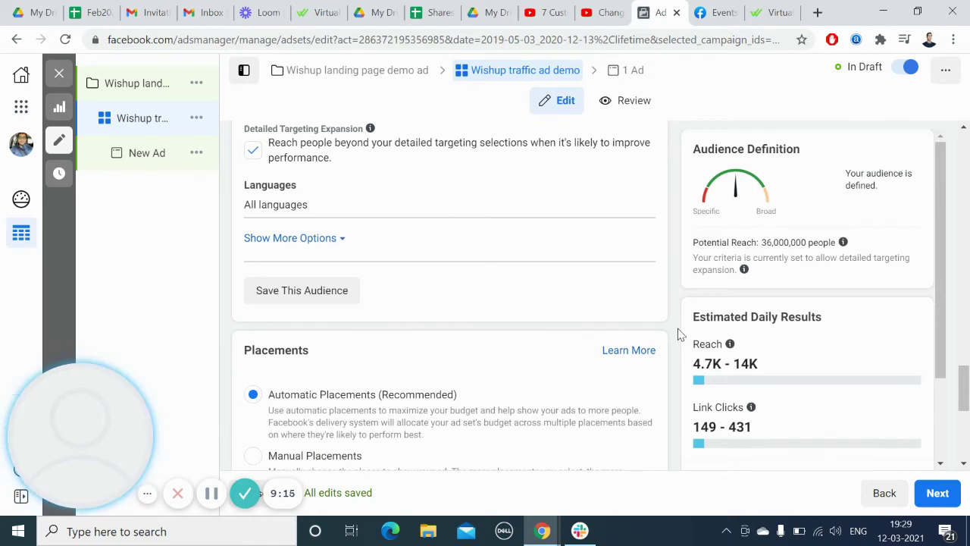
scroll(680, 335, down, 1)
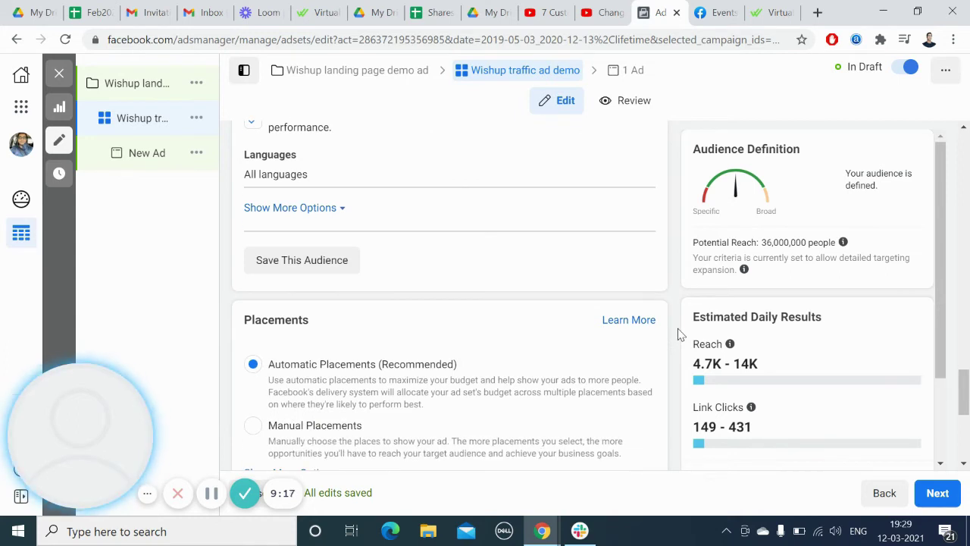
scroll(679, 335, down, 5)
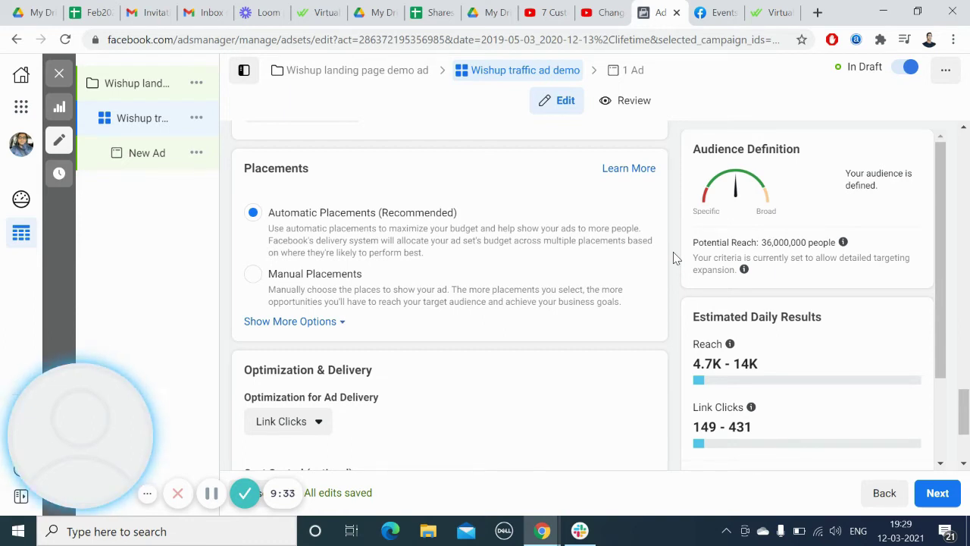
scroll(677, 259, down, 1)
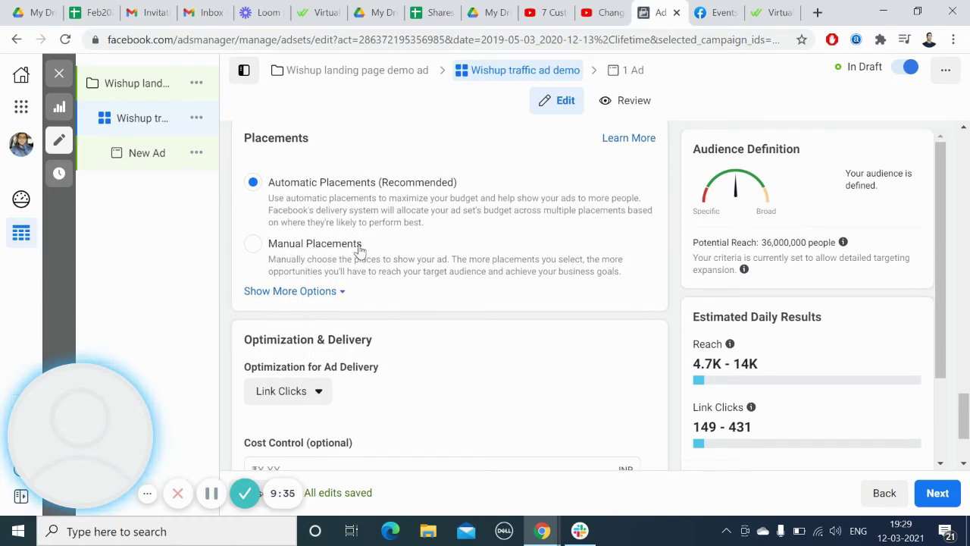
click(255, 245)
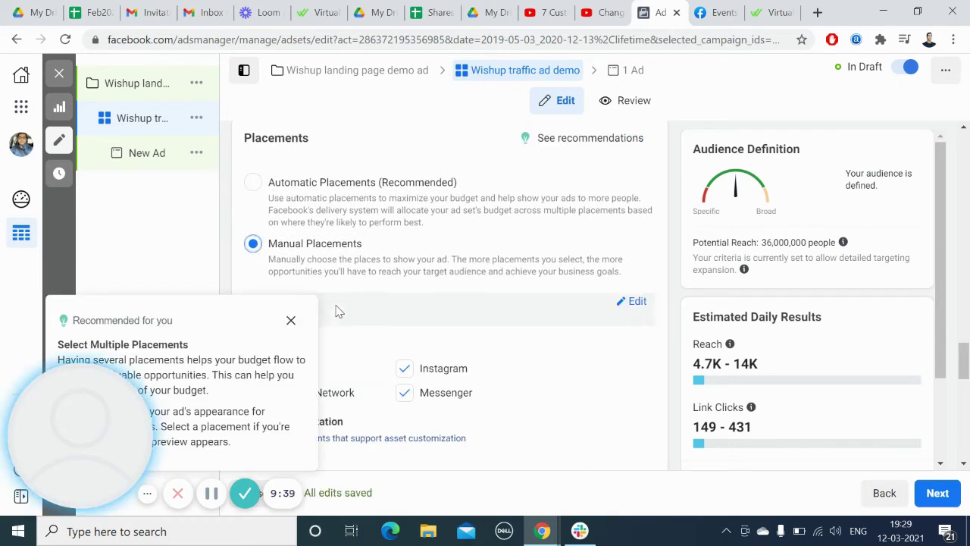
click(290, 321)
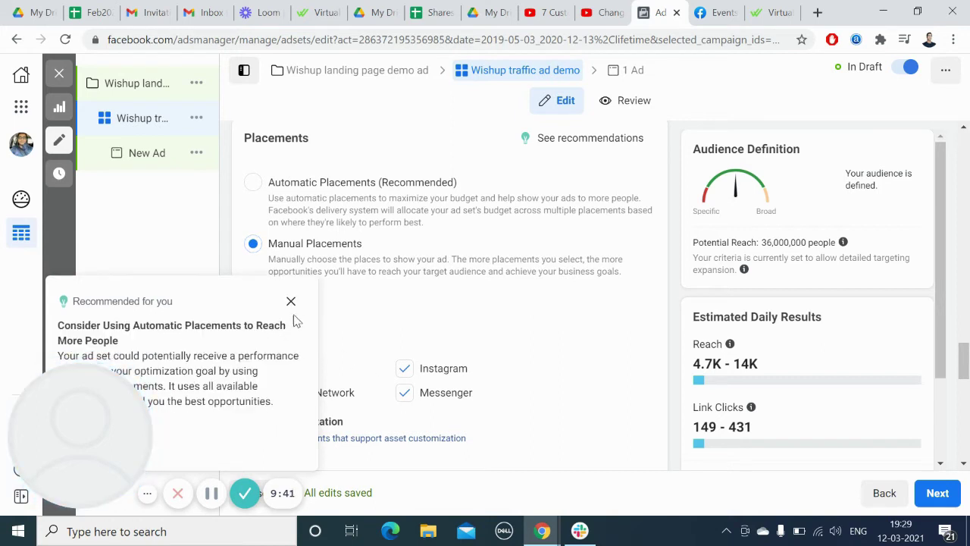
click(290, 302)
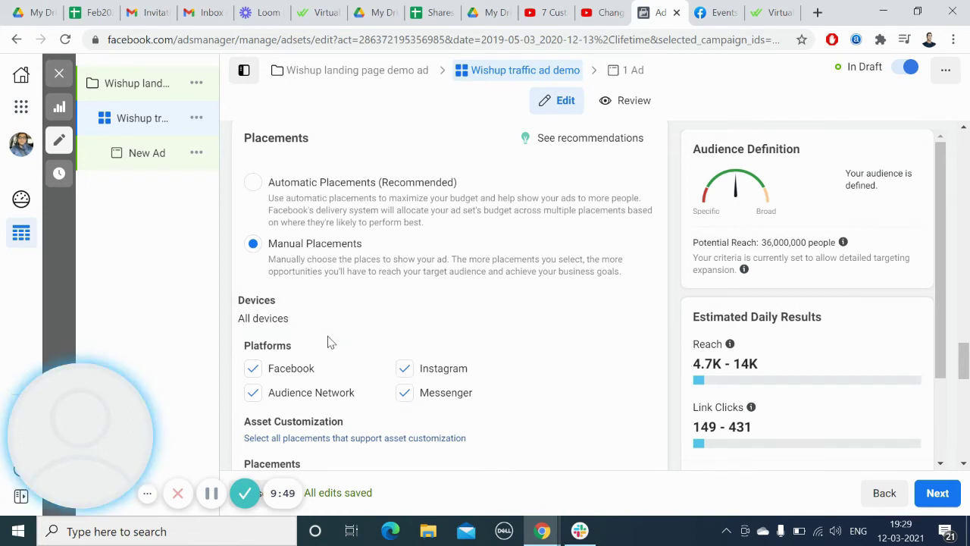
Look through the manual platform and placement options, and switch back to Automatic Placements.
scroll(673, 354, down, 4)
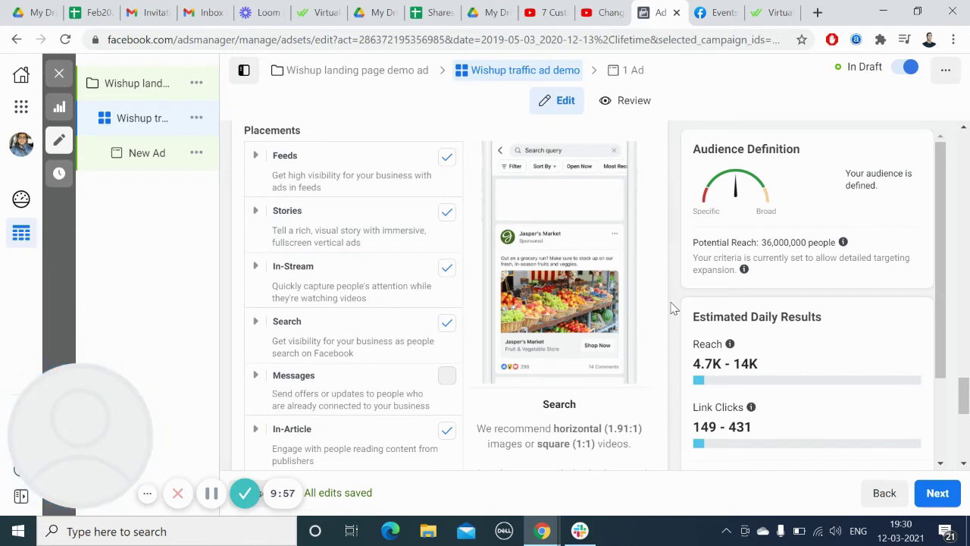
scroll(673, 308, up, 4)
scroll(673, 308, up, 1)
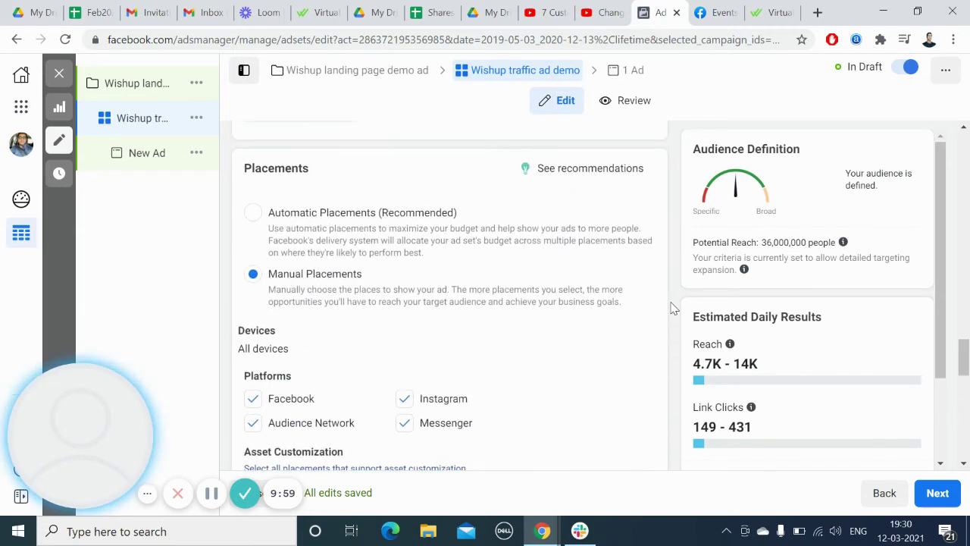
click(253, 213)
Check the available optimization goals for ad delivery and choose Link Clicks.
scroll(679, 306, down, 2)
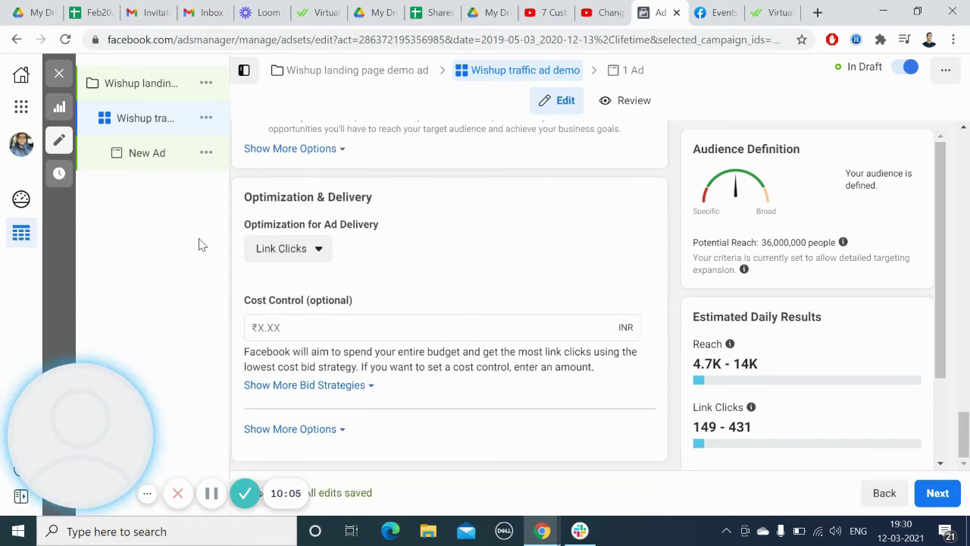
click(317, 247)
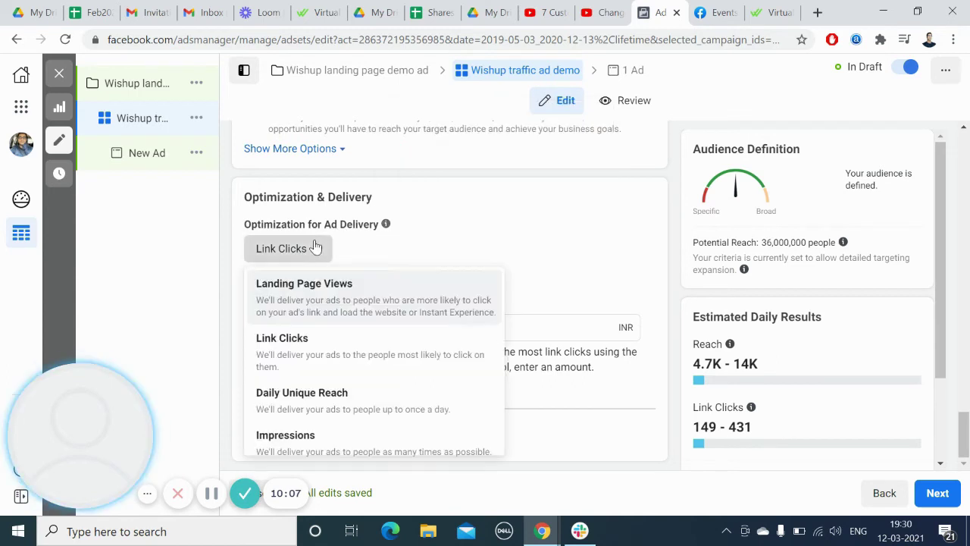
click(320, 355)
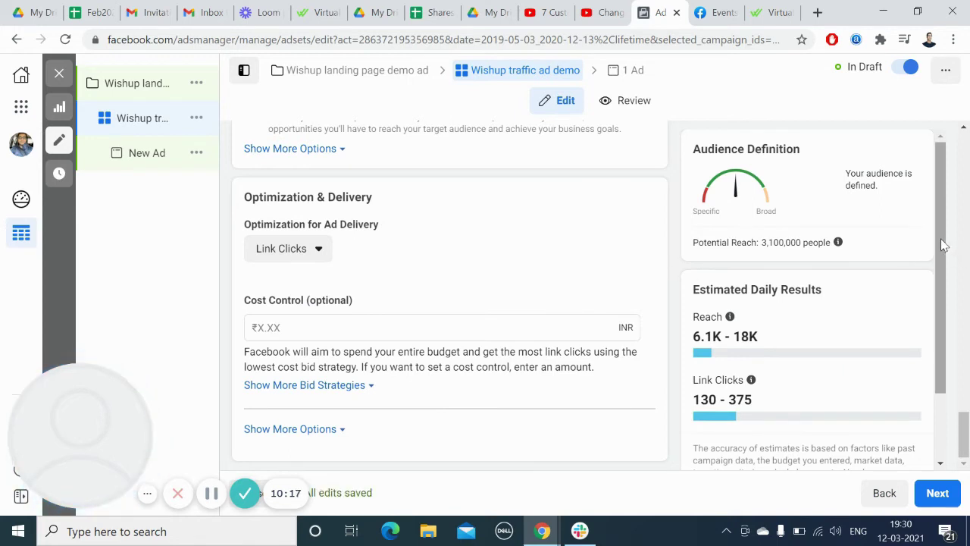
scroll(940, 270, down, 2)
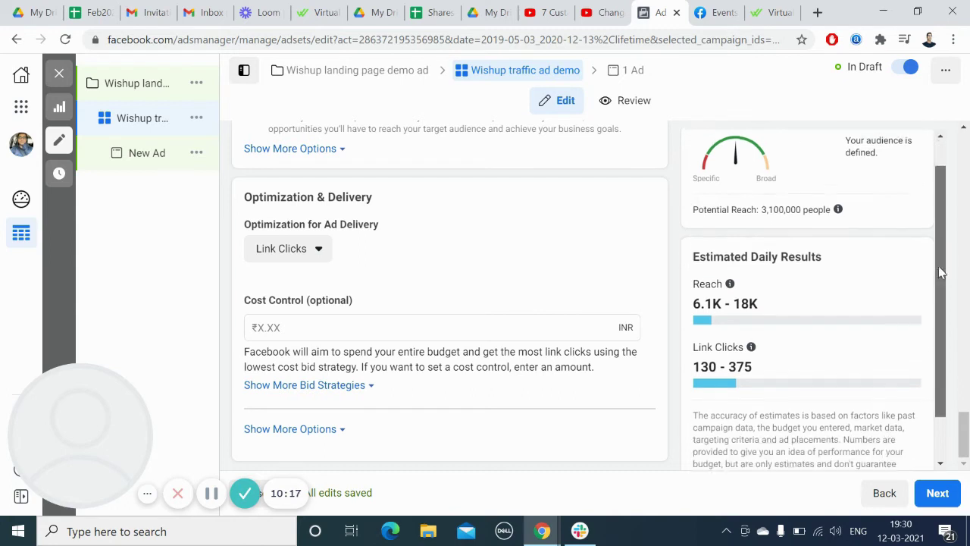
Continue from the ad set to the ad level and name the ad "Wishup demo ad".
click(936, 494)
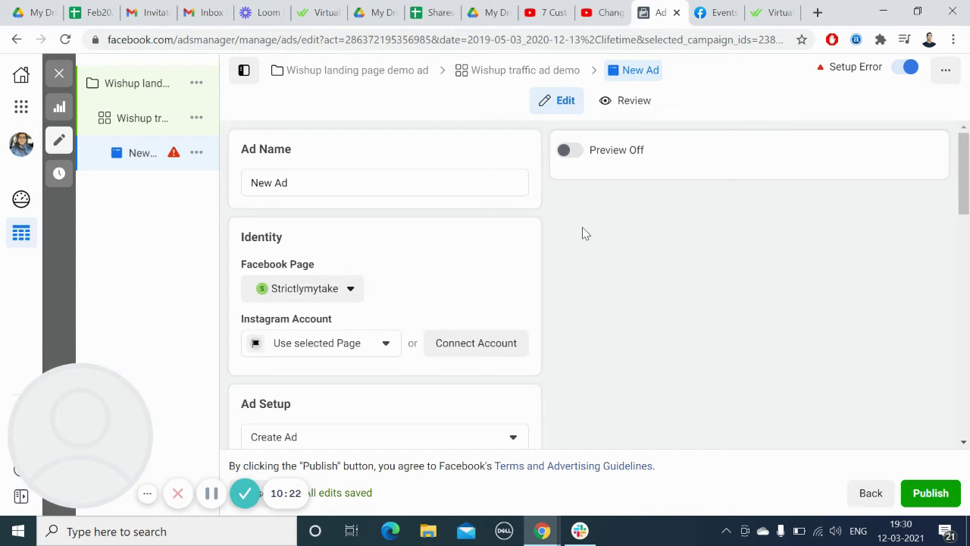
triple_click(296, 183)
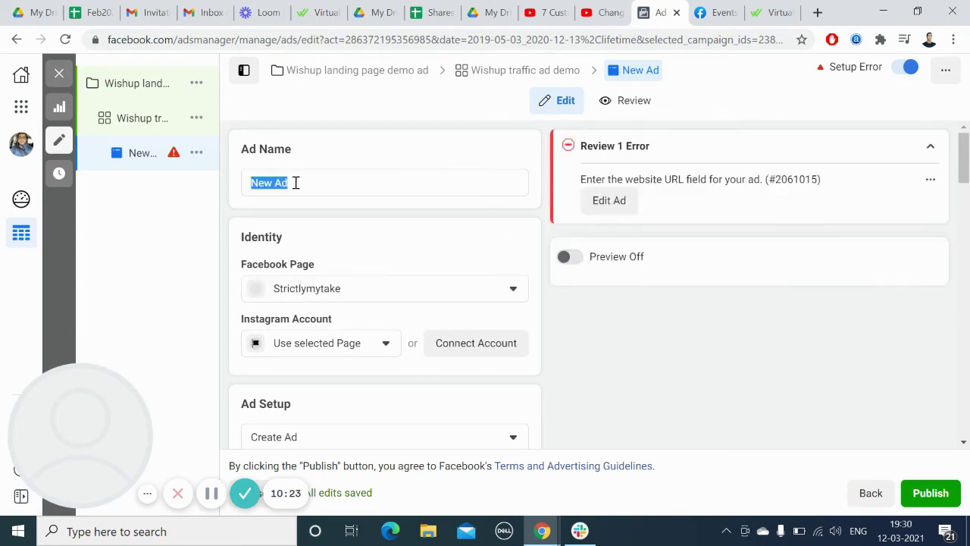
text(Wishu)
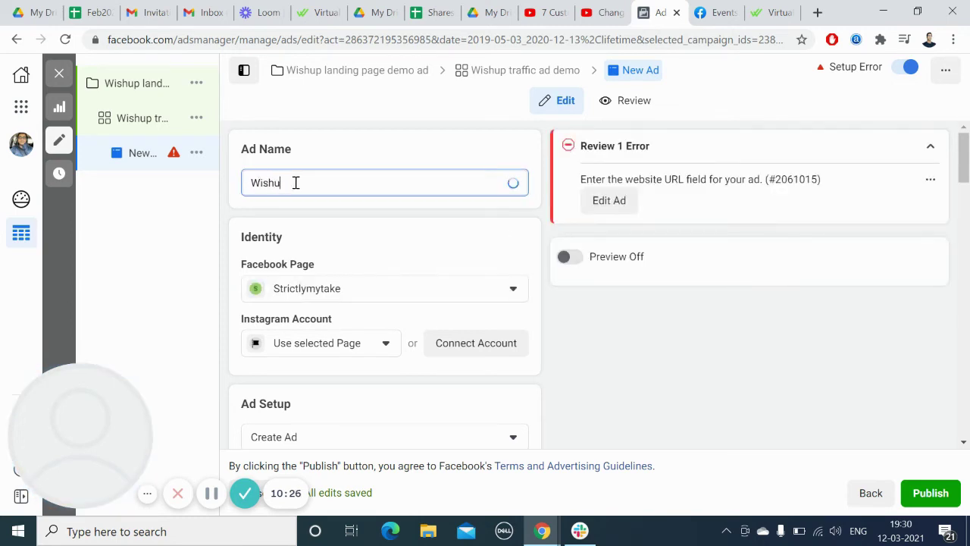
text(p demo ad)
click(543, 222)
Set the ad's Facebook Page to Himgiri Realty Private Ltd. and check the available Instagram account options.
scroll(544, 223, down, 2)
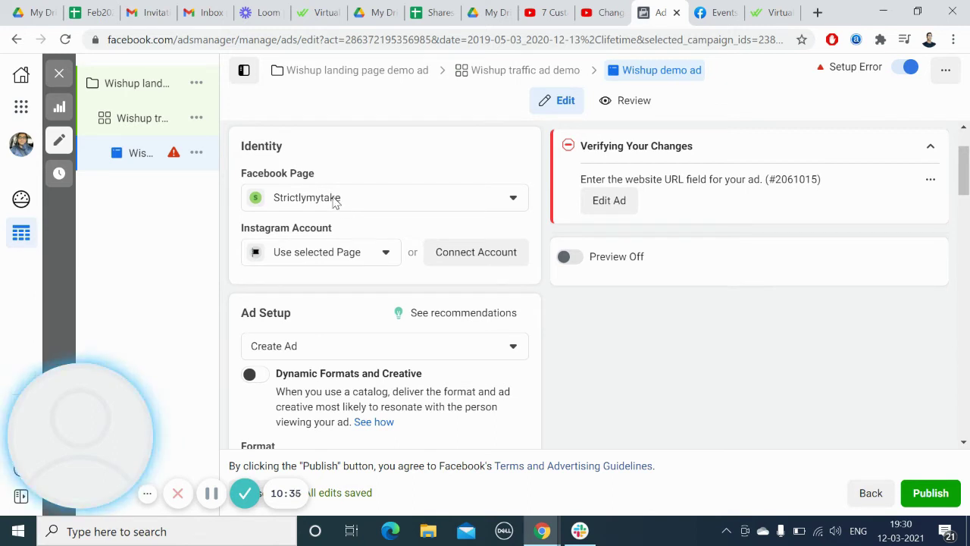
click(334, 200)
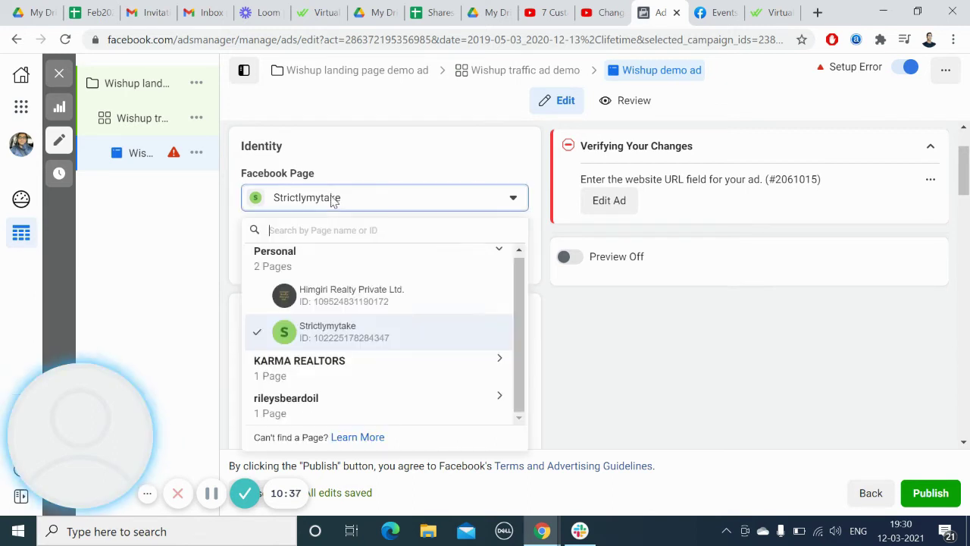
click(341, 299)
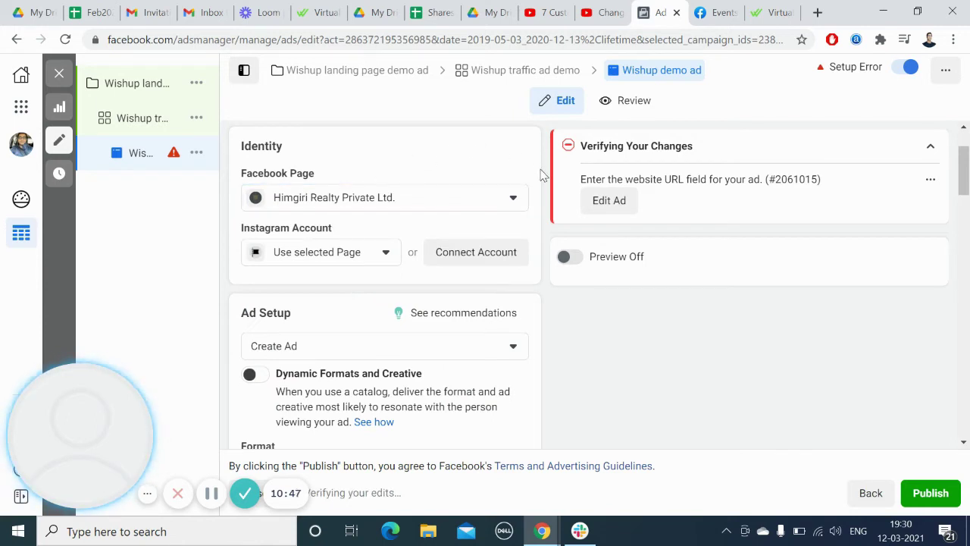
scroll(543, 174, down, 1)
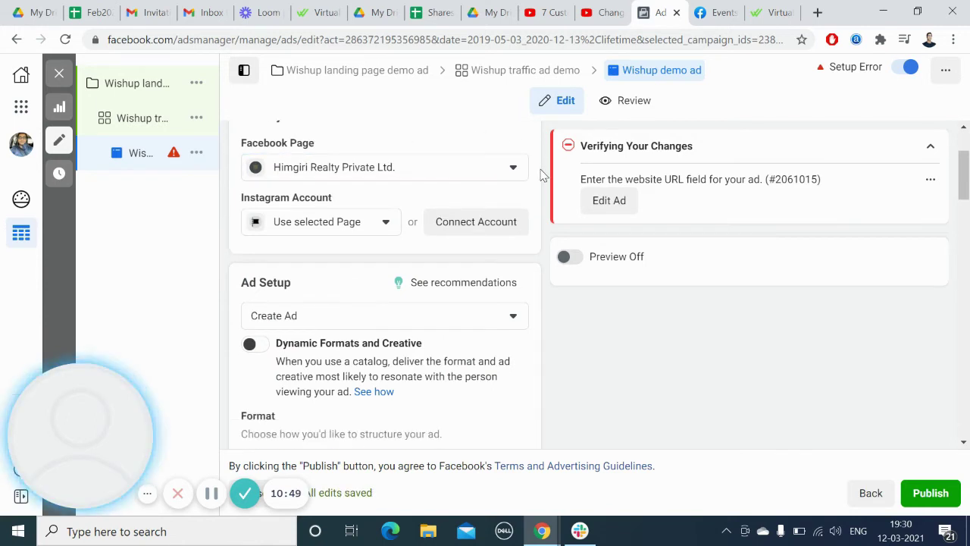
scroll(543, 175, down, 1)
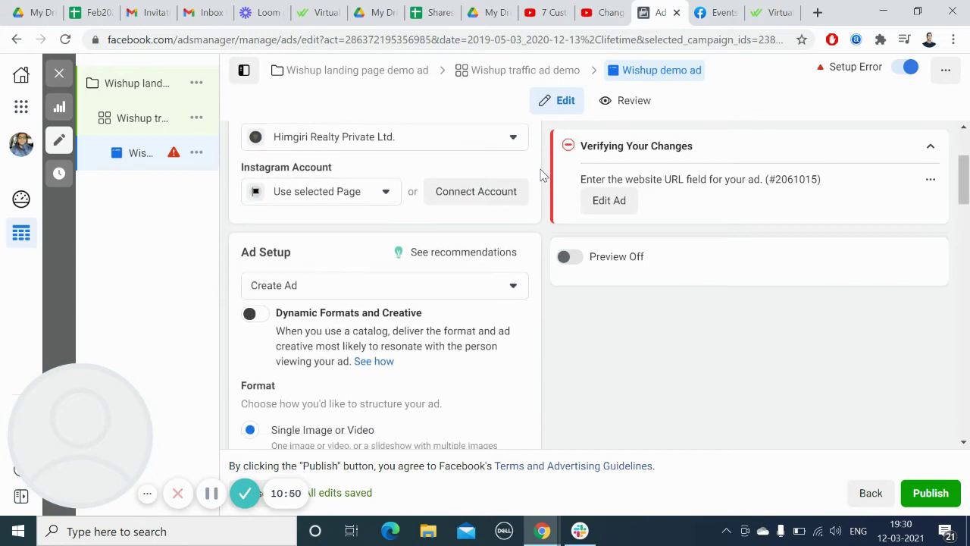
click(300, 198)
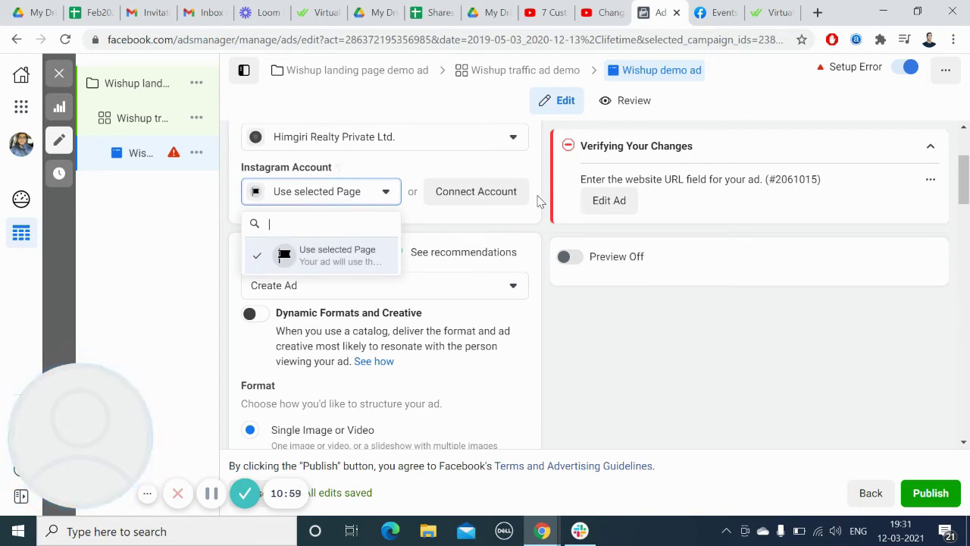
click(539, 200)
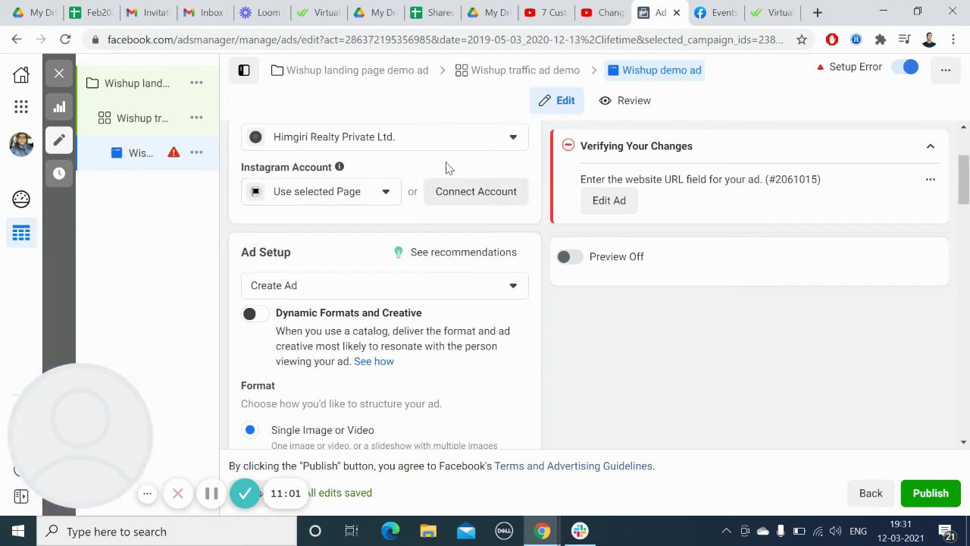
Try the Strictlymytake page with its Instagram account options, and switch the ad back to Himgiri Realty Private Ltd.
click(396, 140)
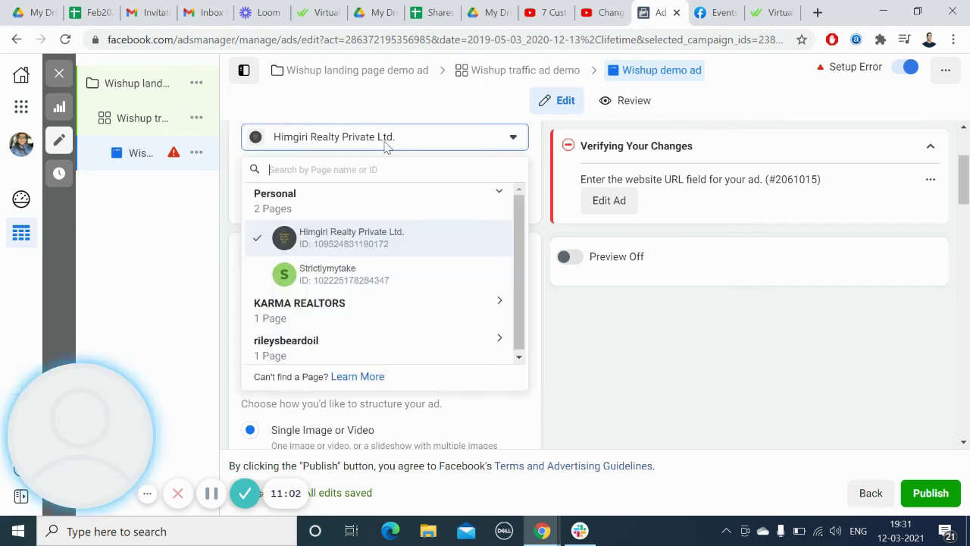
click(323, 279)
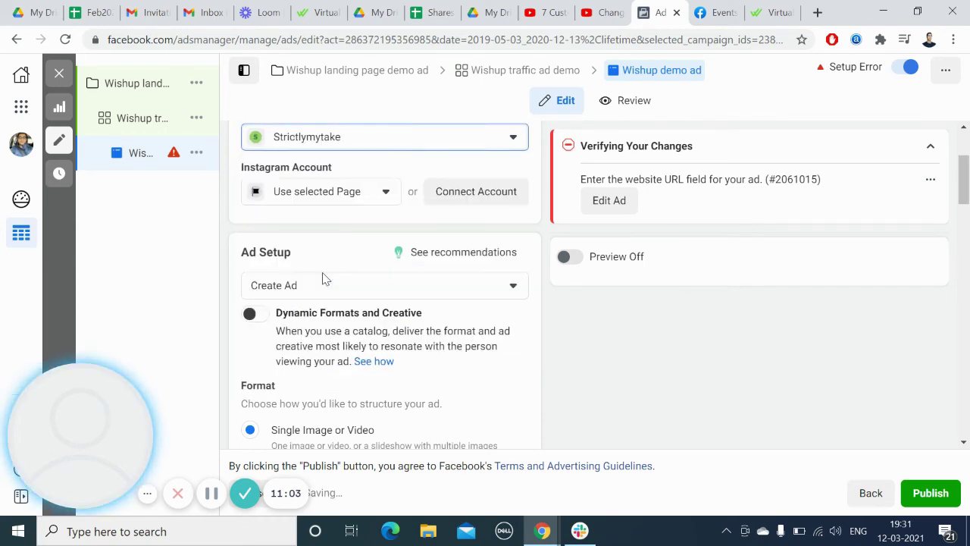
click(319, 206)
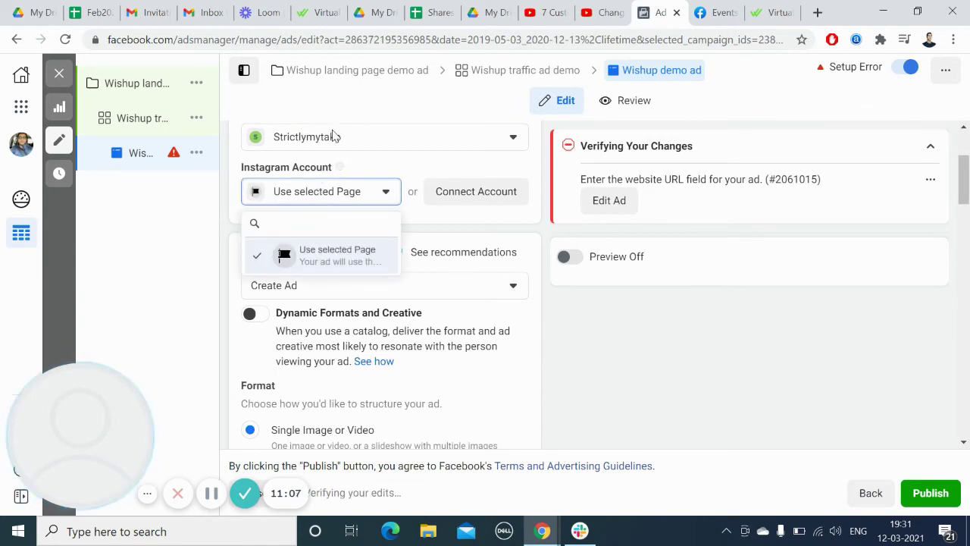
click(331, 141)
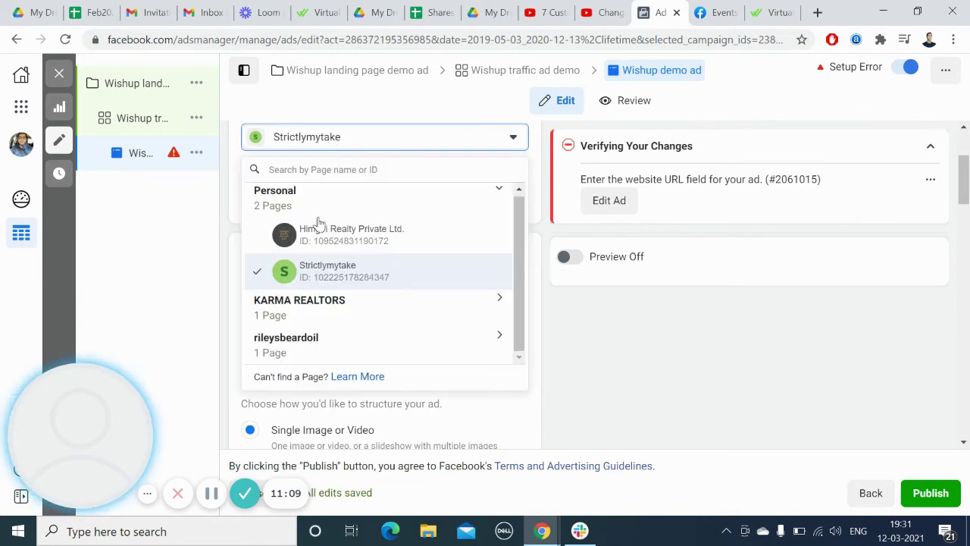
click(473, 221)
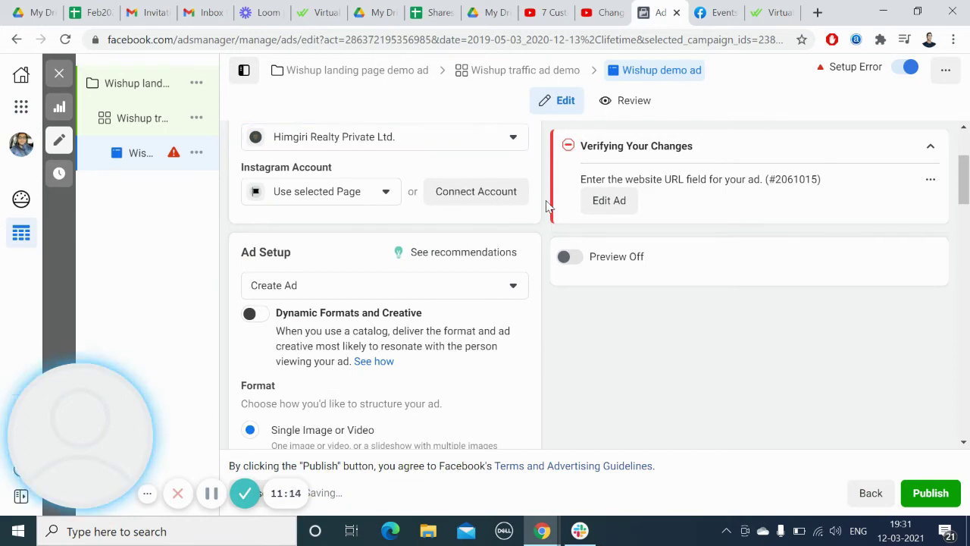
Add the account image HIMGIRI (1) as the media of the single-image ad.
scroll(543, 224, down, 1)
scroll(540, 237, down, 1)
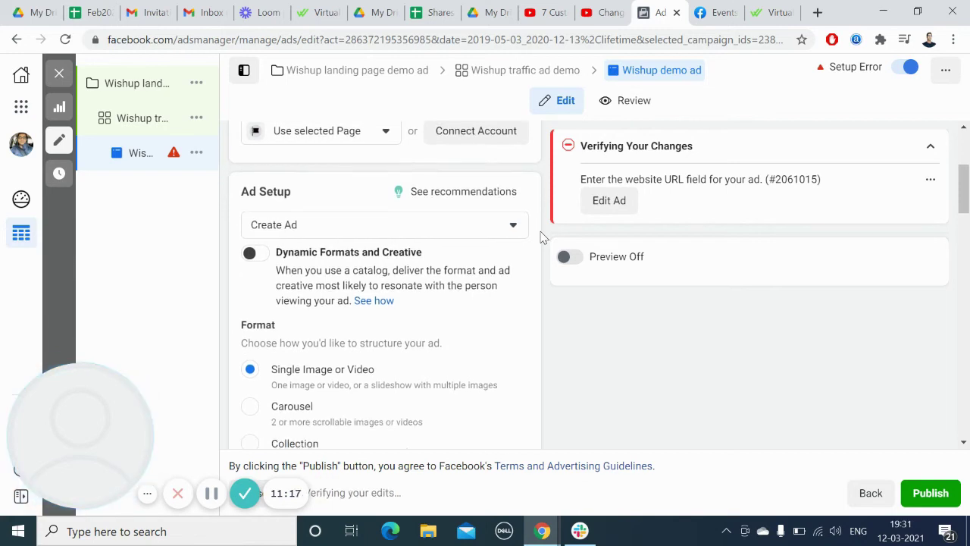
scroll(541, 237, down, 3)
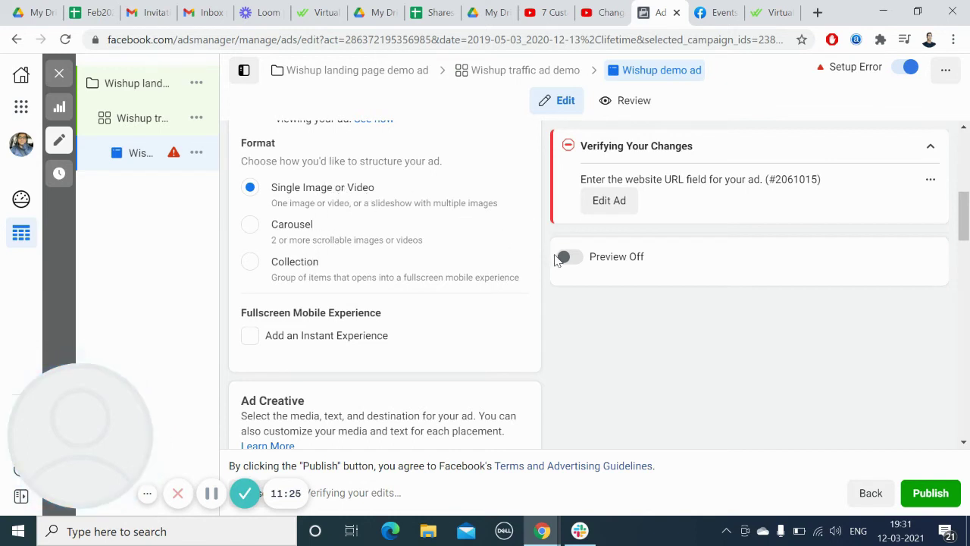
scroll(548, 252, down, 2)
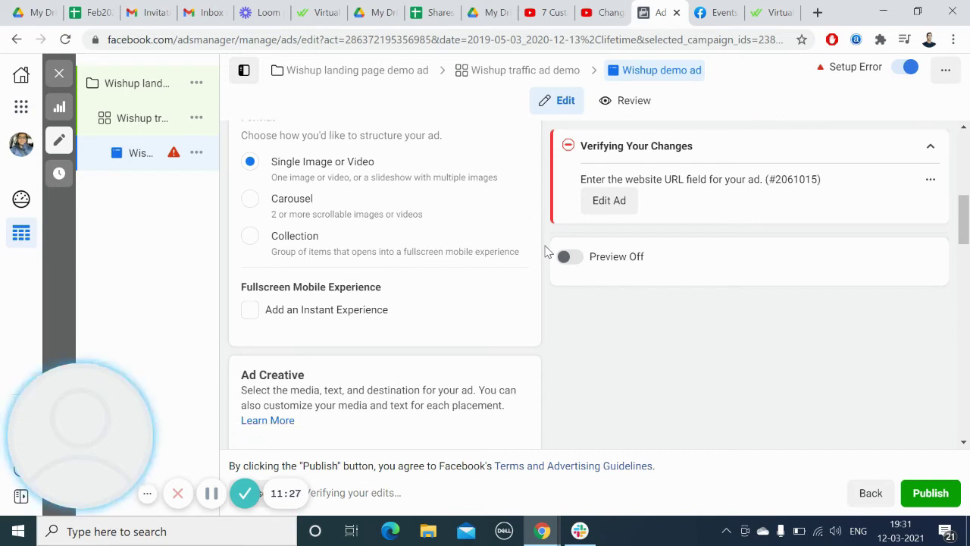
scroll(547, 252, down, 4)
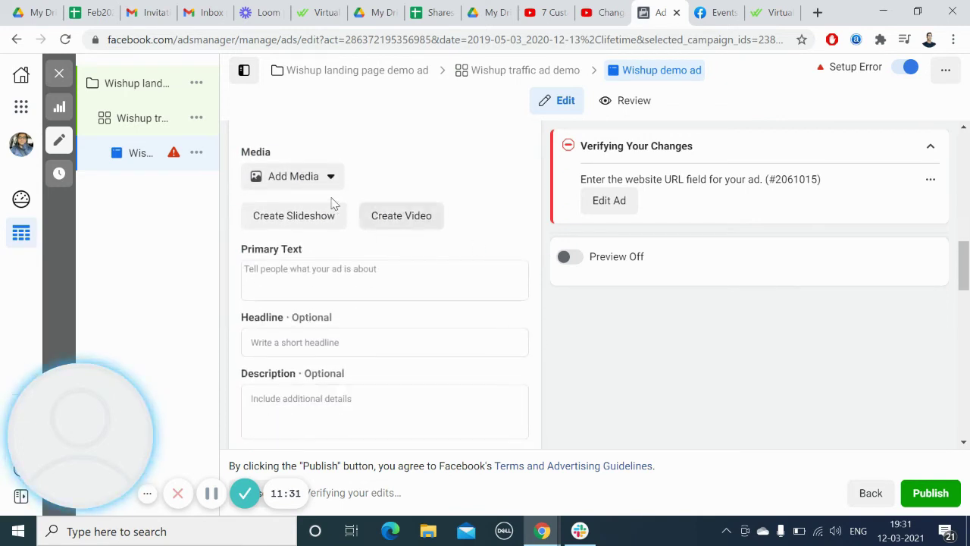
click(297, 186)
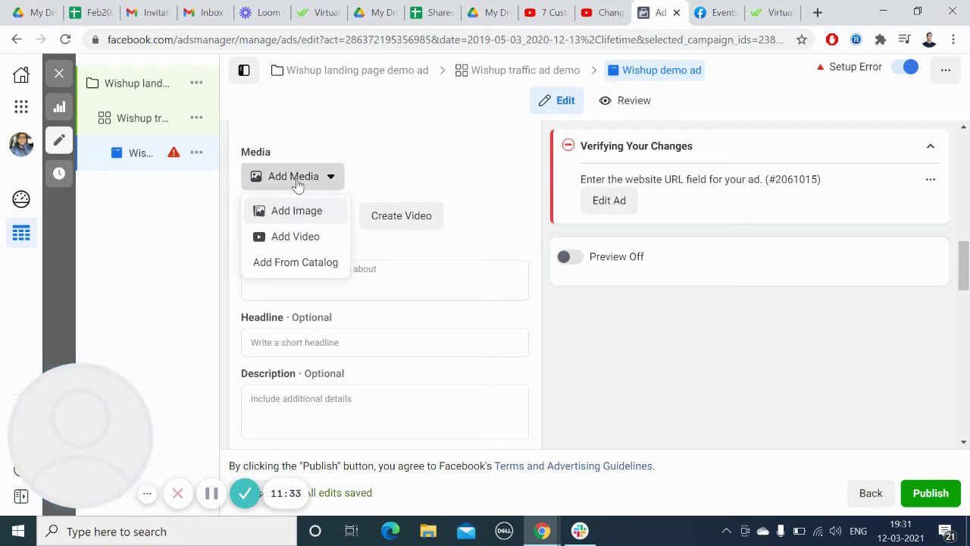
click(296, 214)
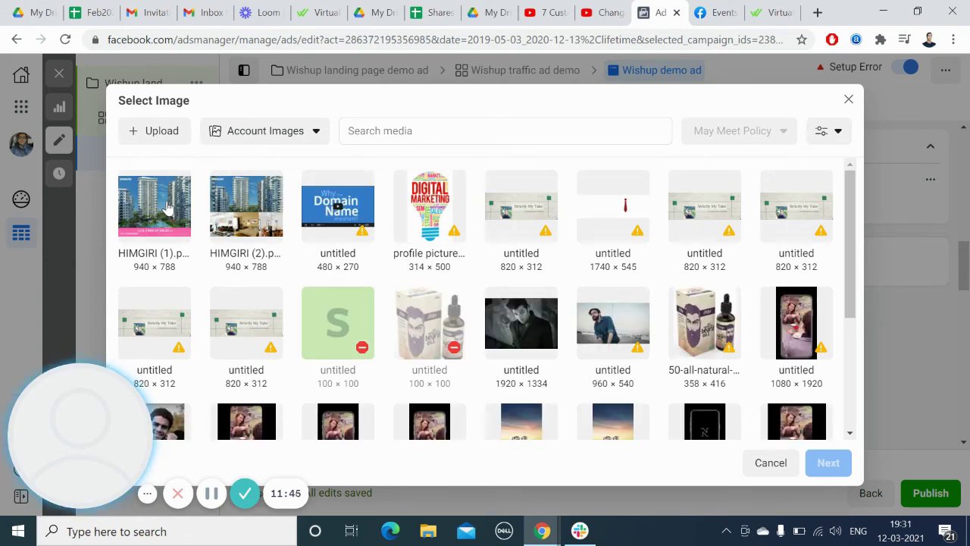
click(152, 210)
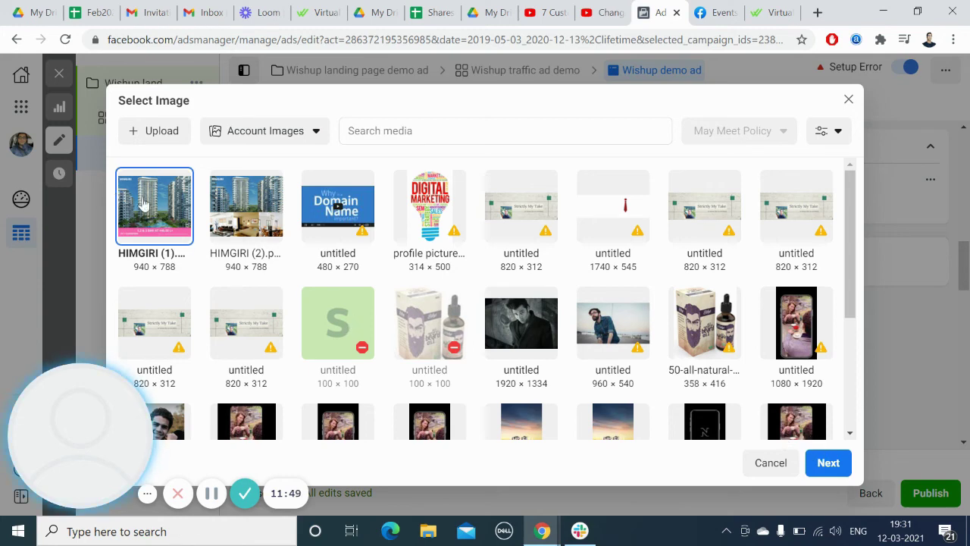
click(828, 464)
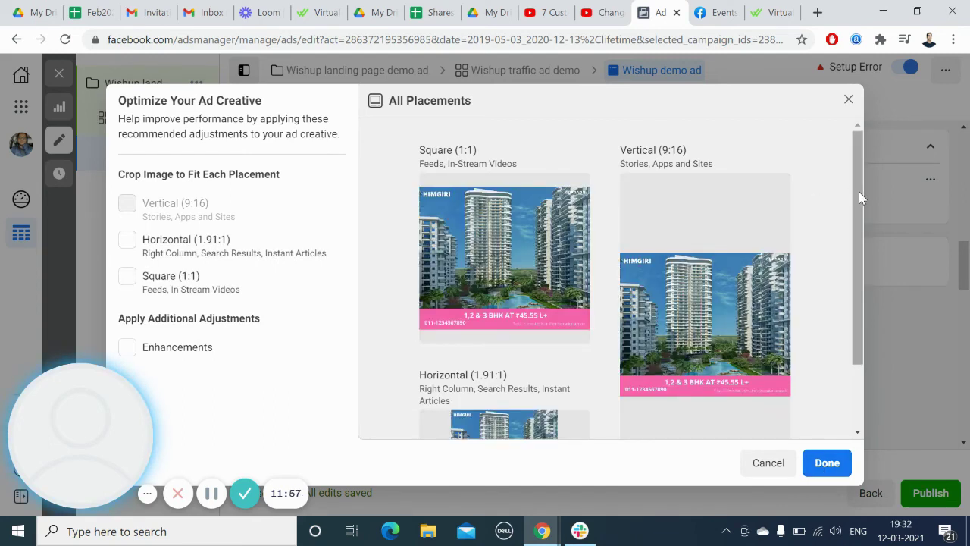
Review the image in the square, vertical and horizontal placements and accept it without crops or enhancements.
mouse_move(859, 191)
mouse_down()
mouse_move(859, 232)
mouse_move(861, 177)
mouse_up()
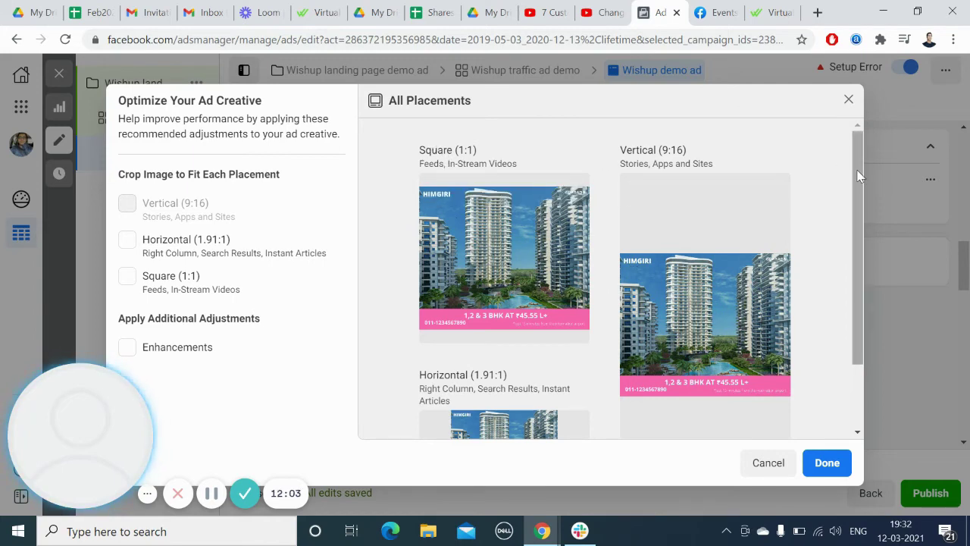
scroll(862, 177, down, 1)
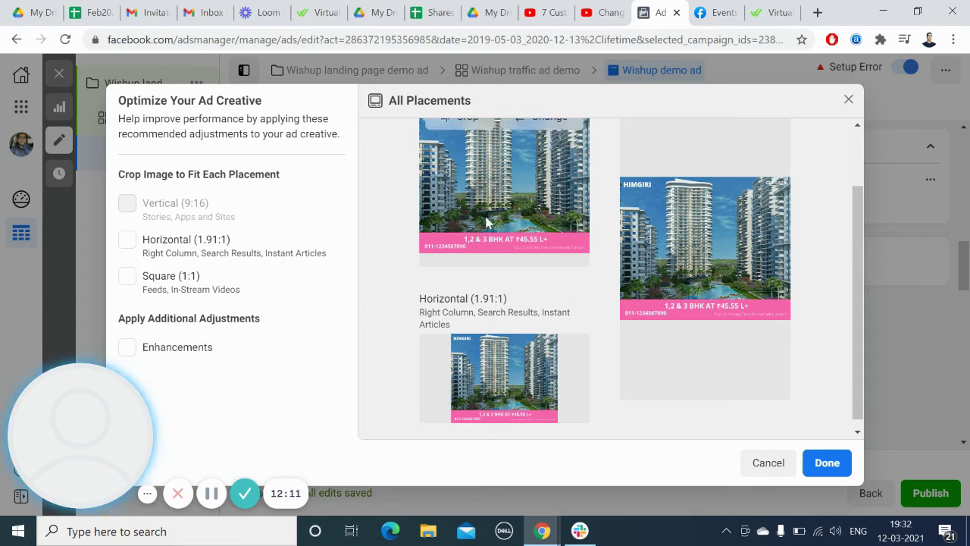
drag(856, 250, 865, 276)
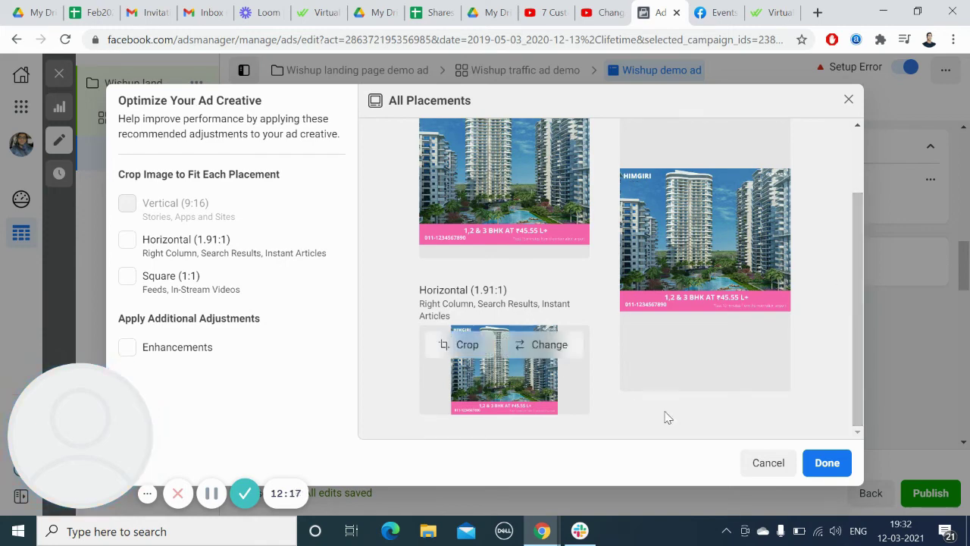
click(823, 462)
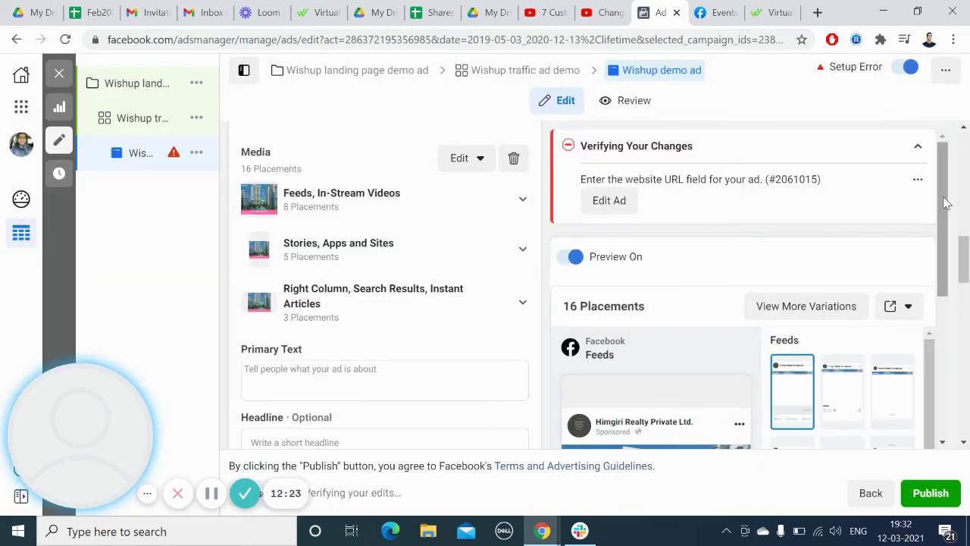
Look over the ad previews for the feed, stories and in-stream placements, and set the primary text to "This is a demo ad".
scroll(946, 271, down, 2)
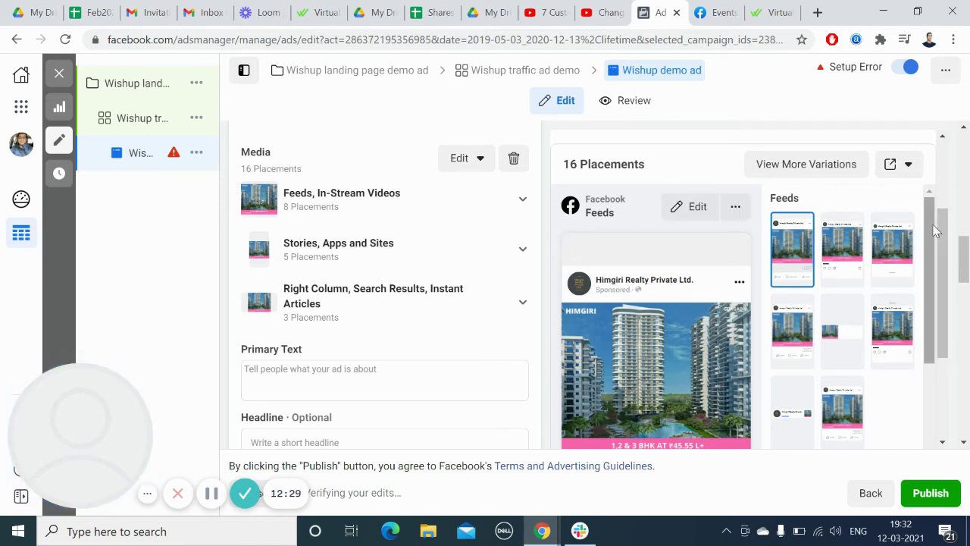
drag(924, 233, 924, 269)
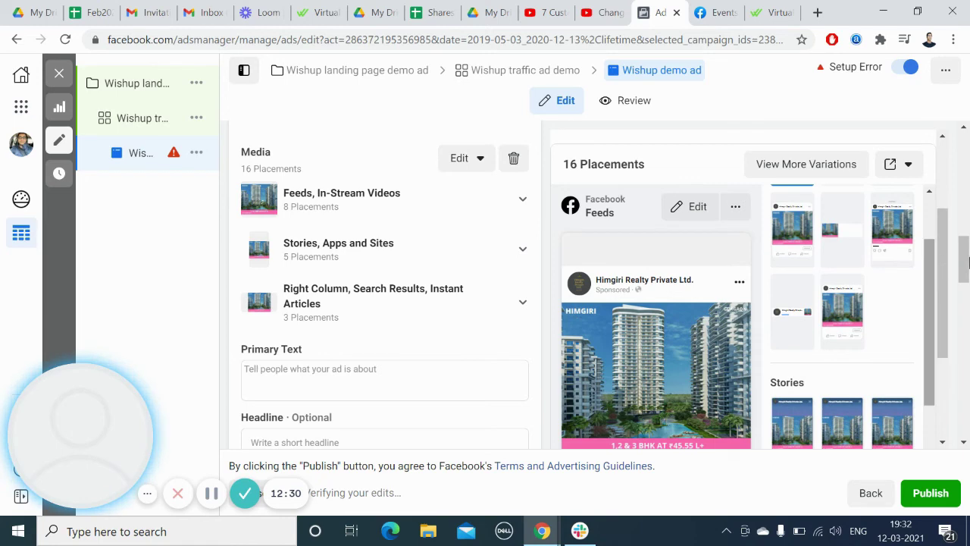
scroll(962, 269, down, 1)
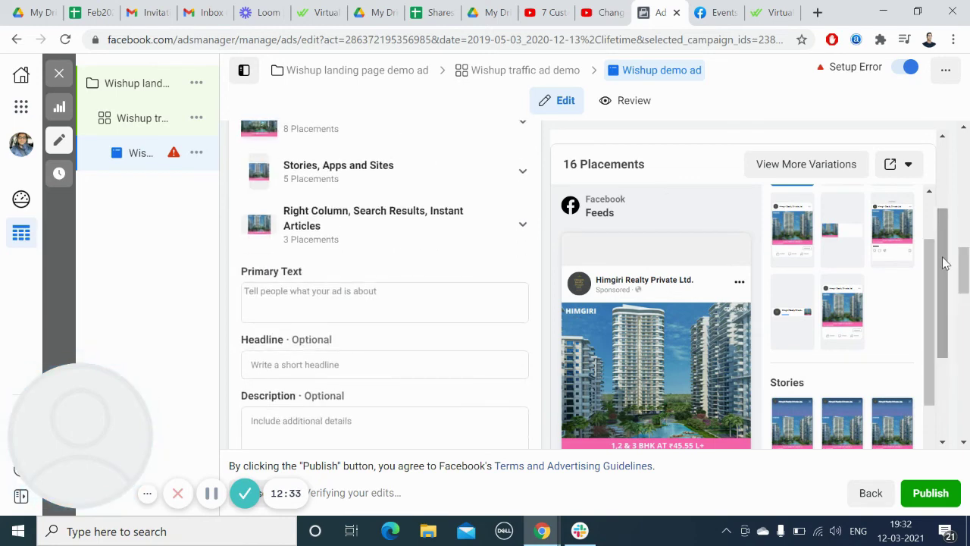
drag(945, 273, 945, 294)
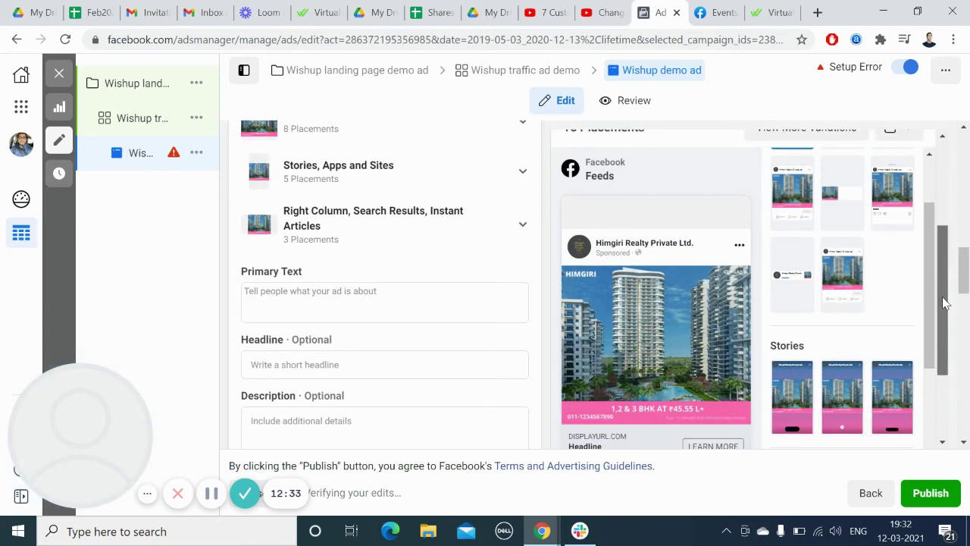
scroll(943, 302, down, 2)
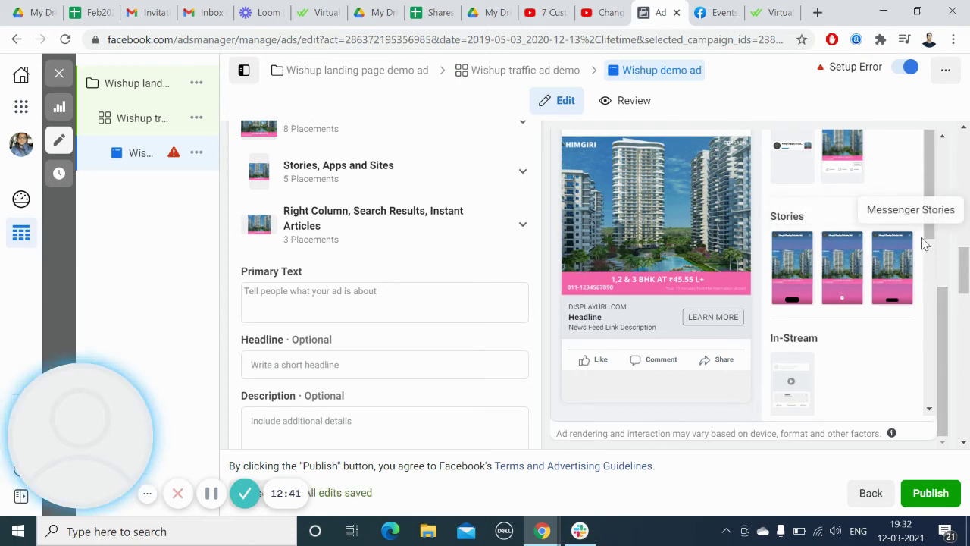
click(279, 291)
text(dsfsdff)
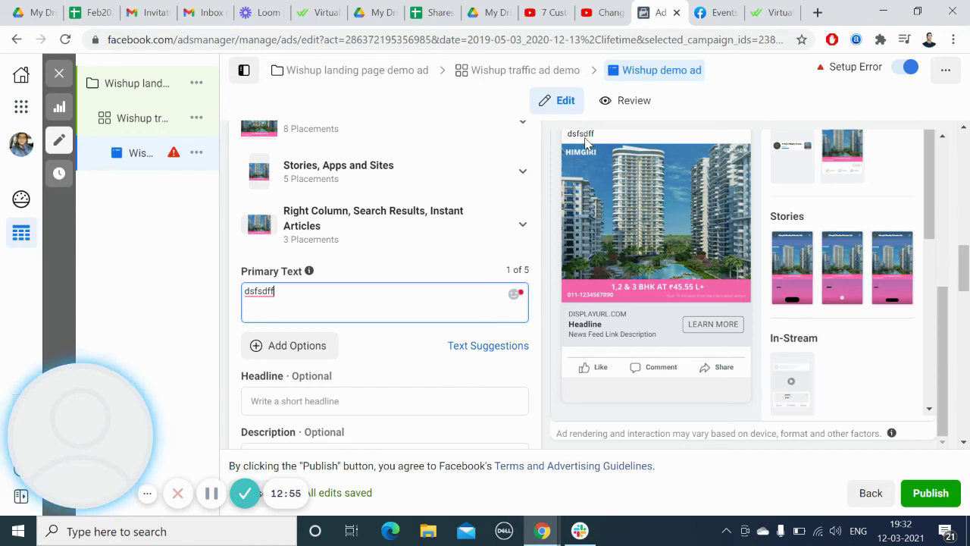
double_click(266, 291)
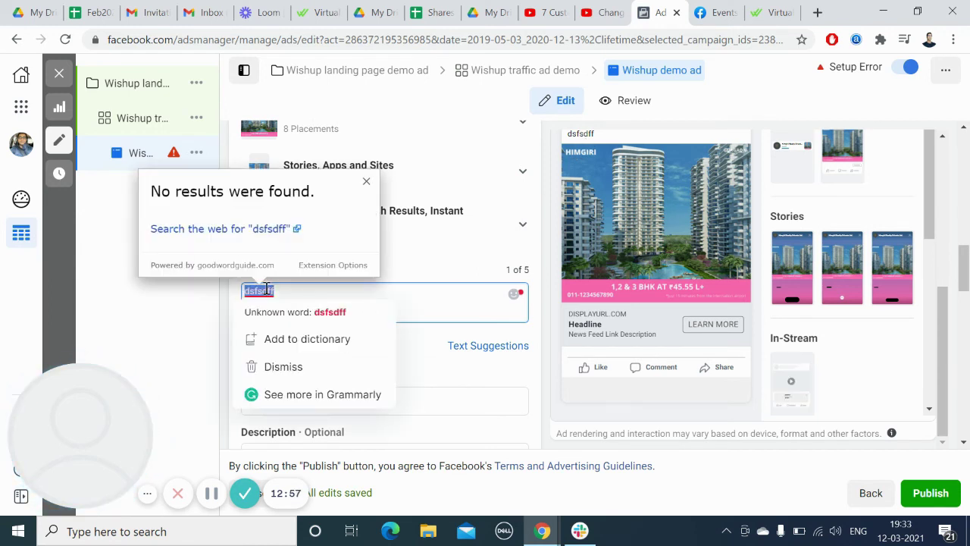
text(This is a demo ad)
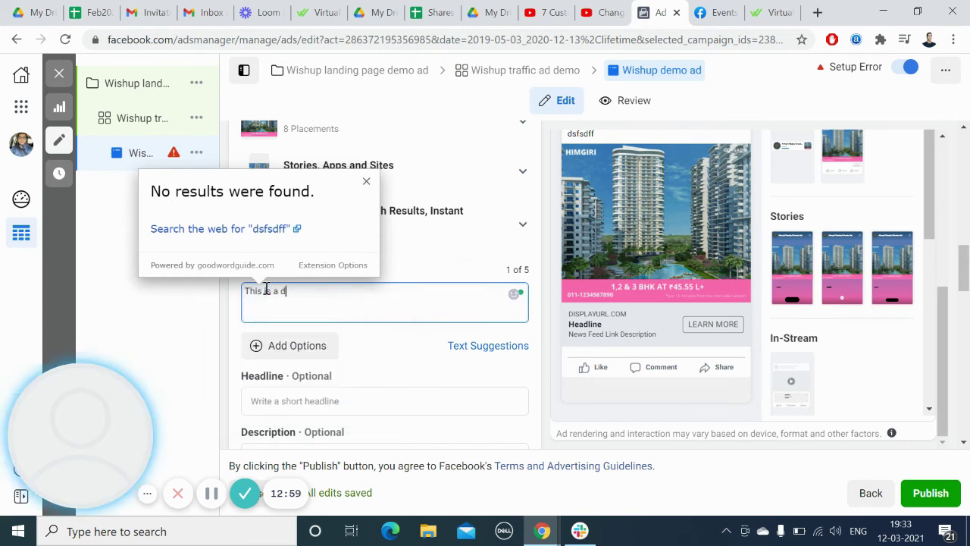
Dismiss the dictionary pop-up and set the ad headline to "Click on the link below".
click(366, 182)
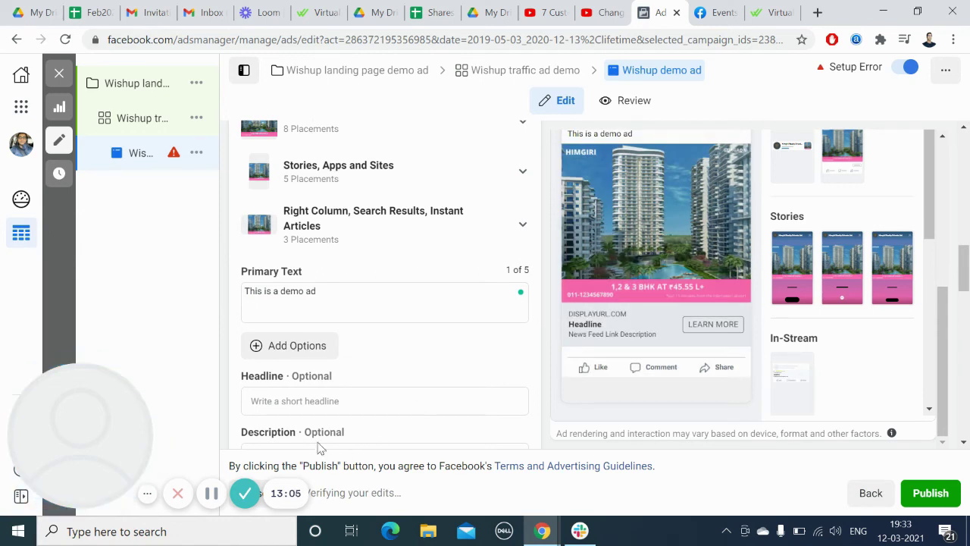
click(328, 400)
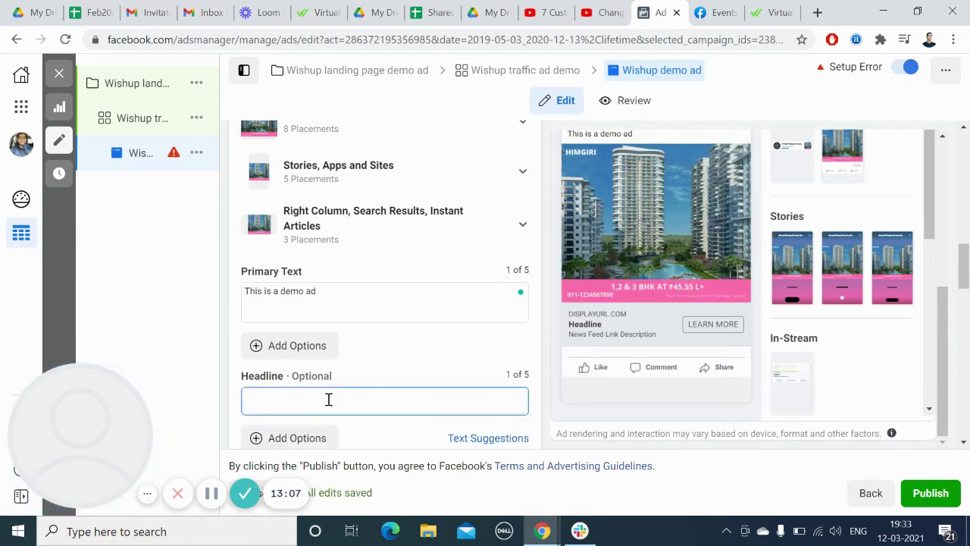
text(Click o)
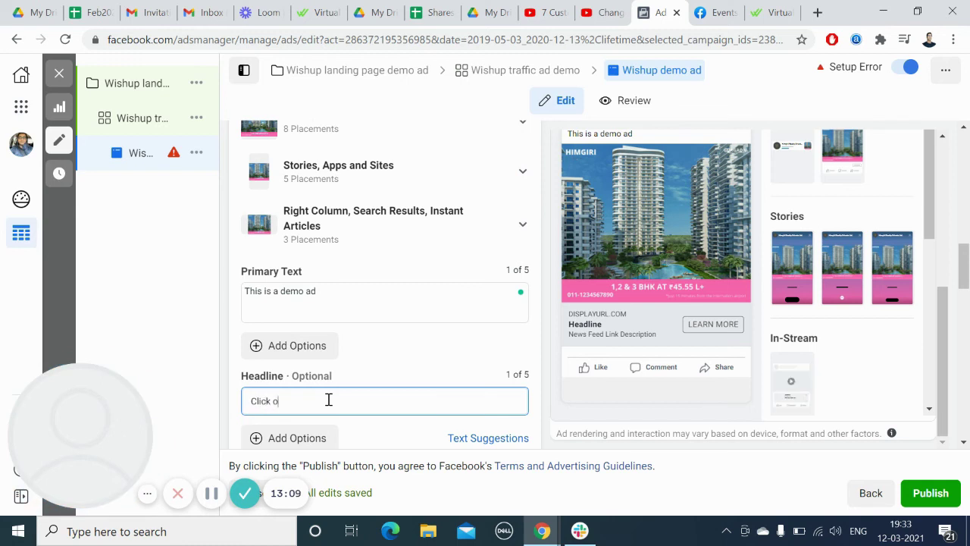
text(n the link below)
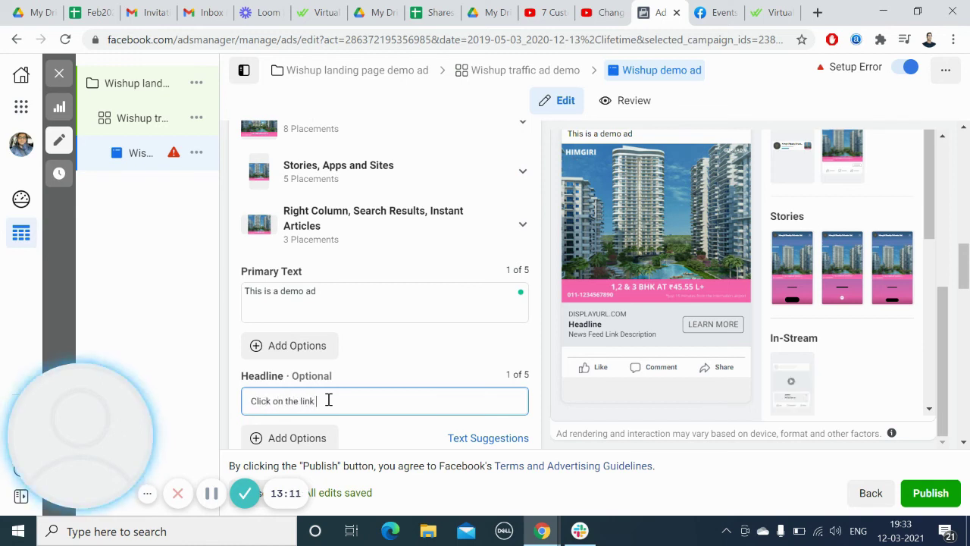
click(551, 364)
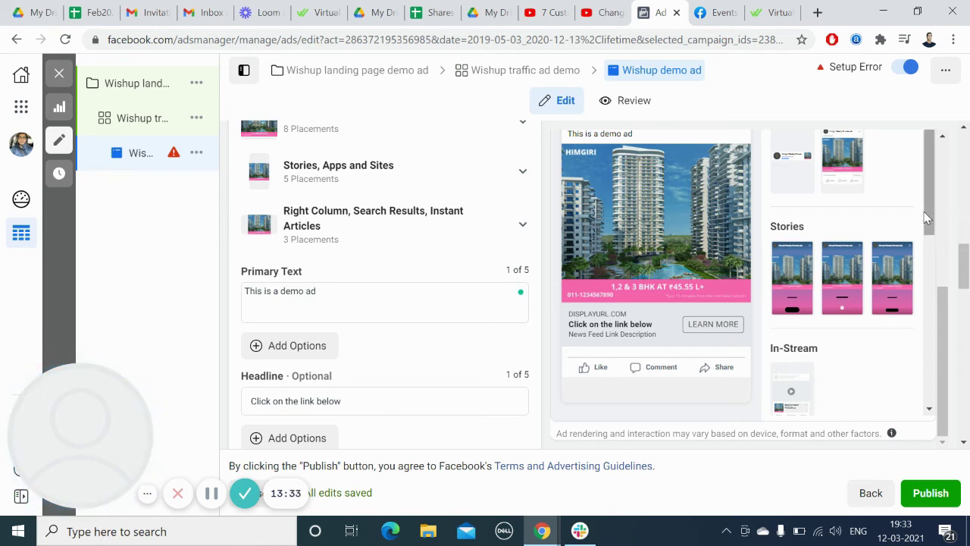
drag(928, 204, 928, 224)
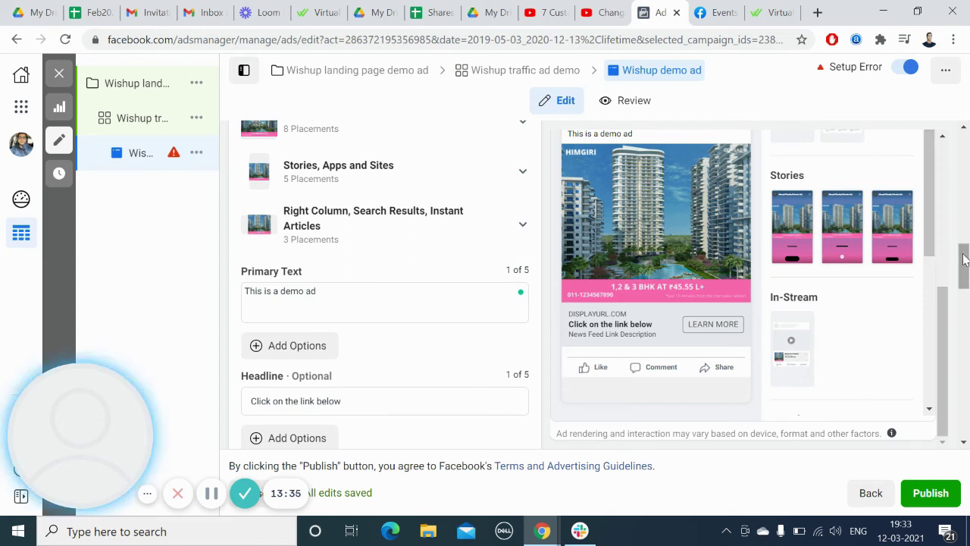
drag(964, 264, 967, 298)
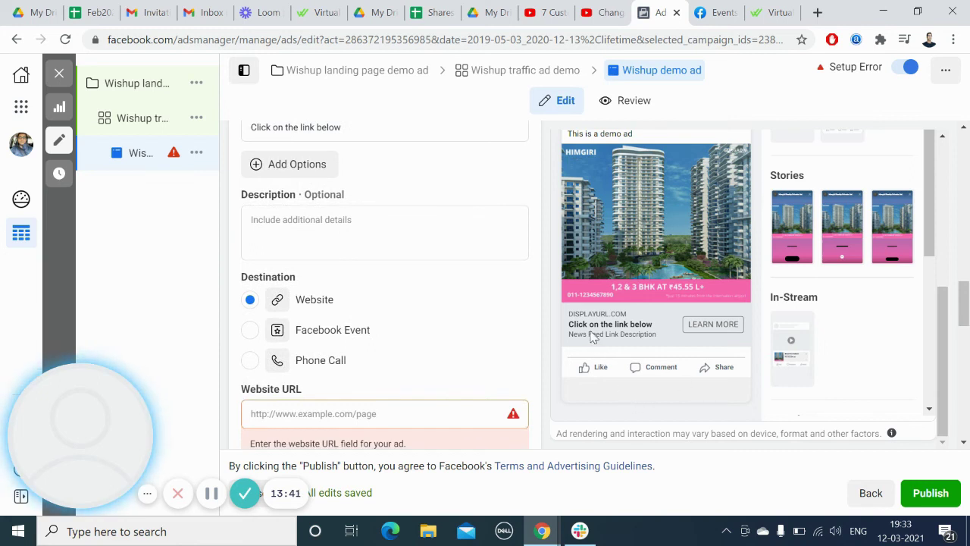
click(297, 225)
text(sfsddgg)
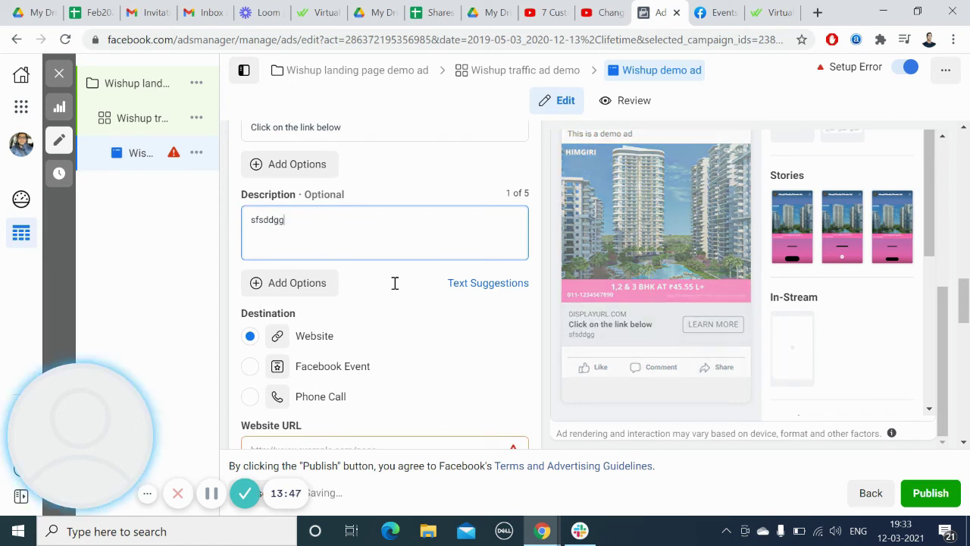
key(BackSpace)
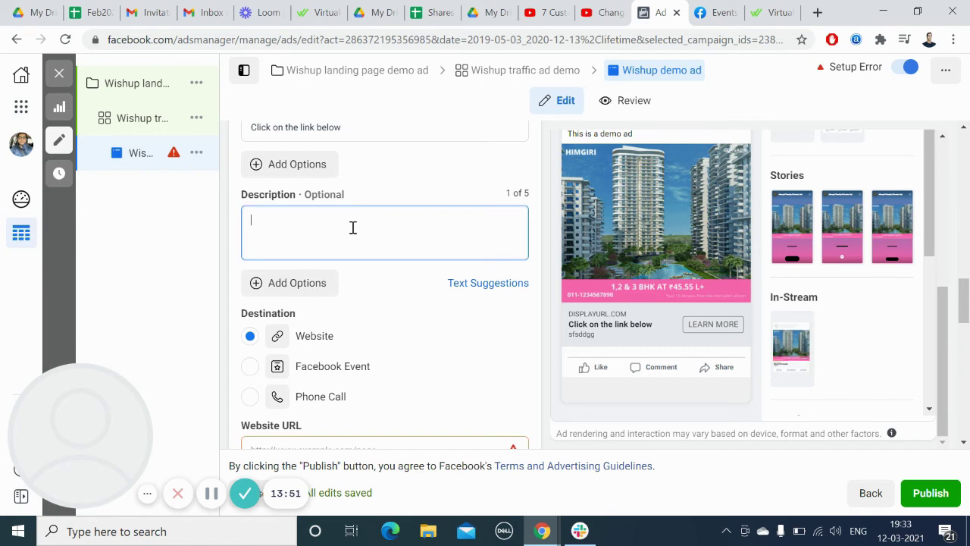
Set the ad description to "Click the link and learn more about real estate".
text(Click the lin)
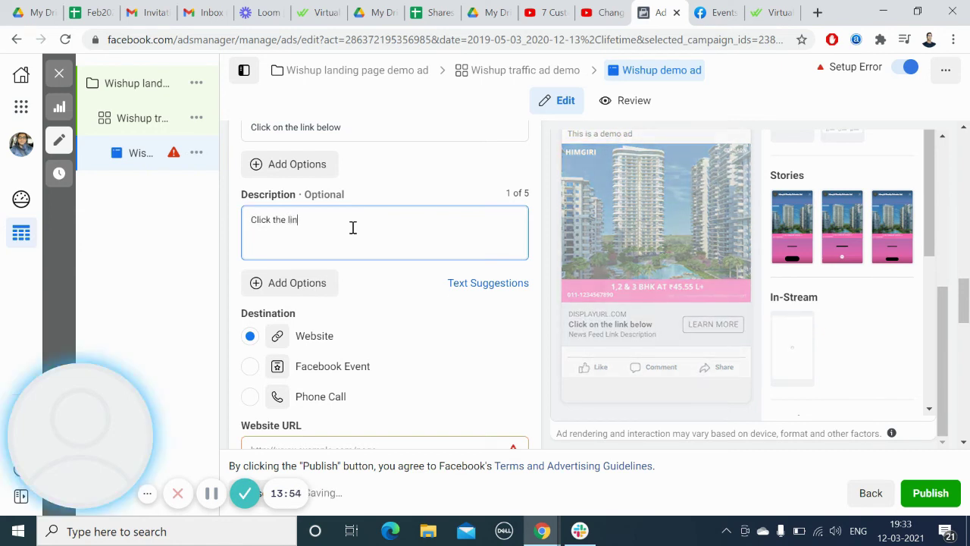
text(k and learn more about )
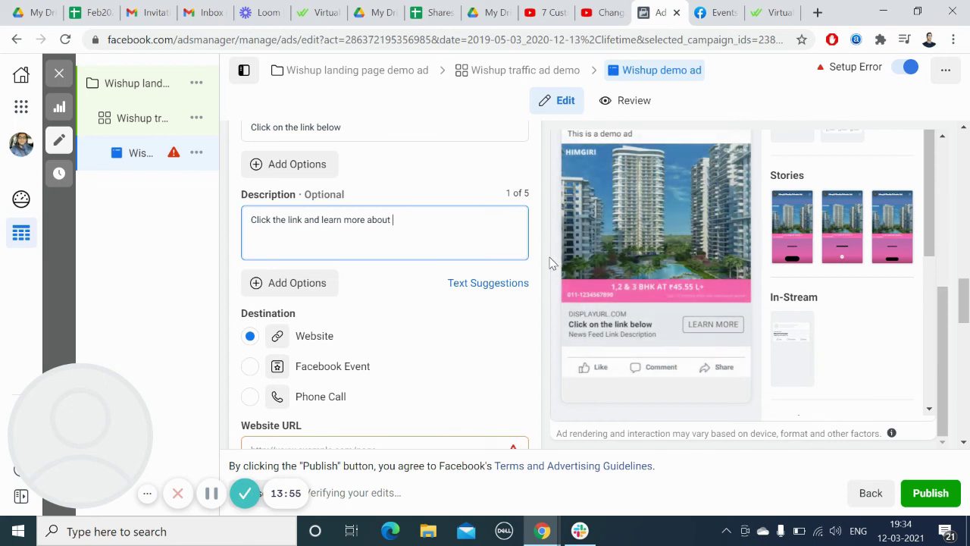
text(real estate)
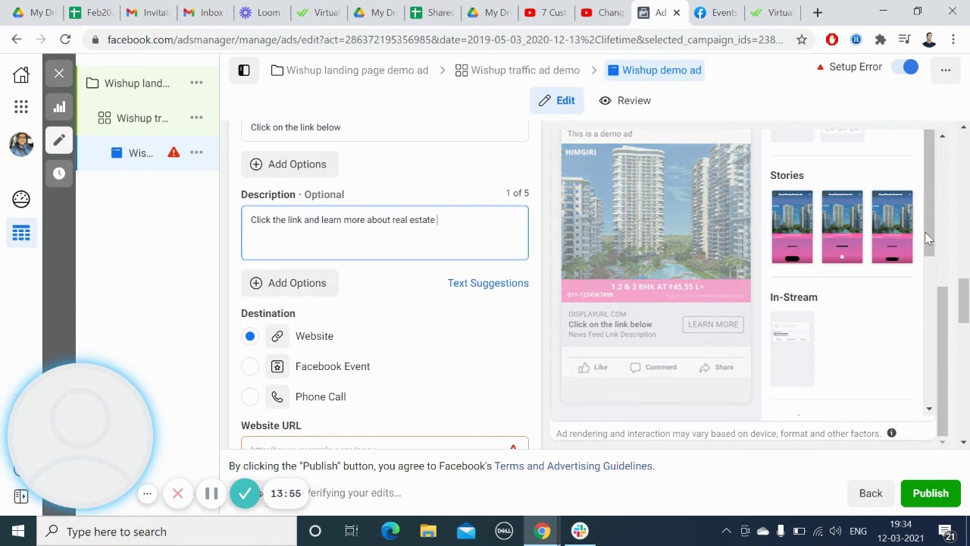
scroll(924, 210, down, 1)
click(459, 331)
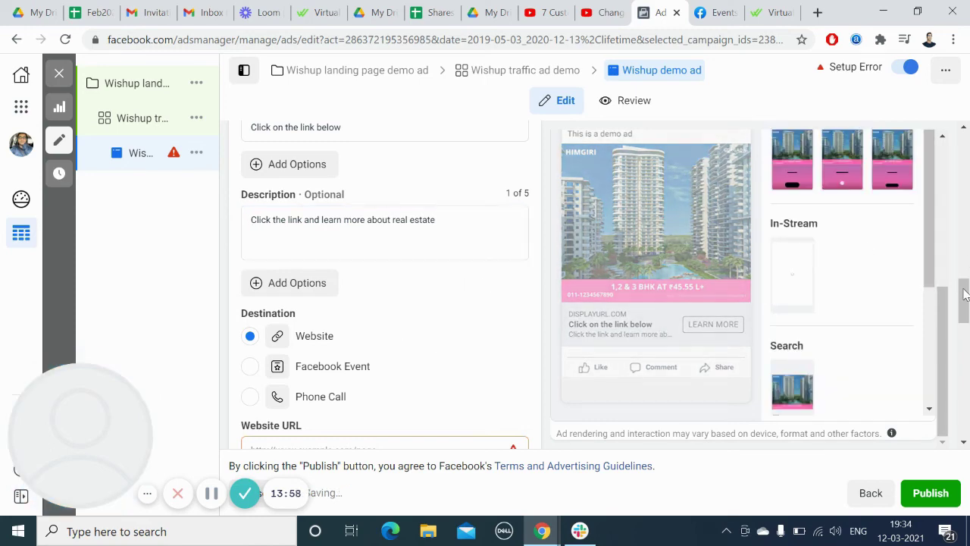
scroll(963, 310, down, 3)
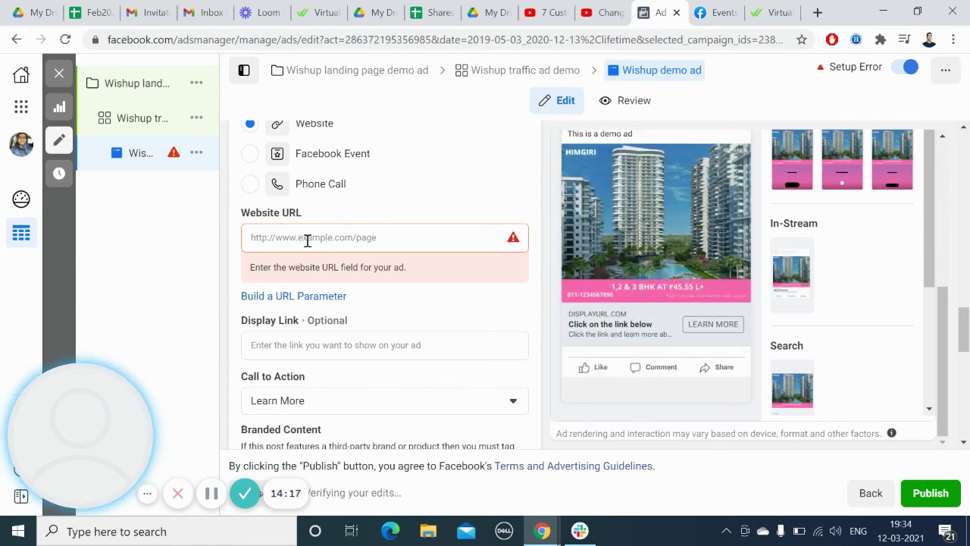
click(770, 12)
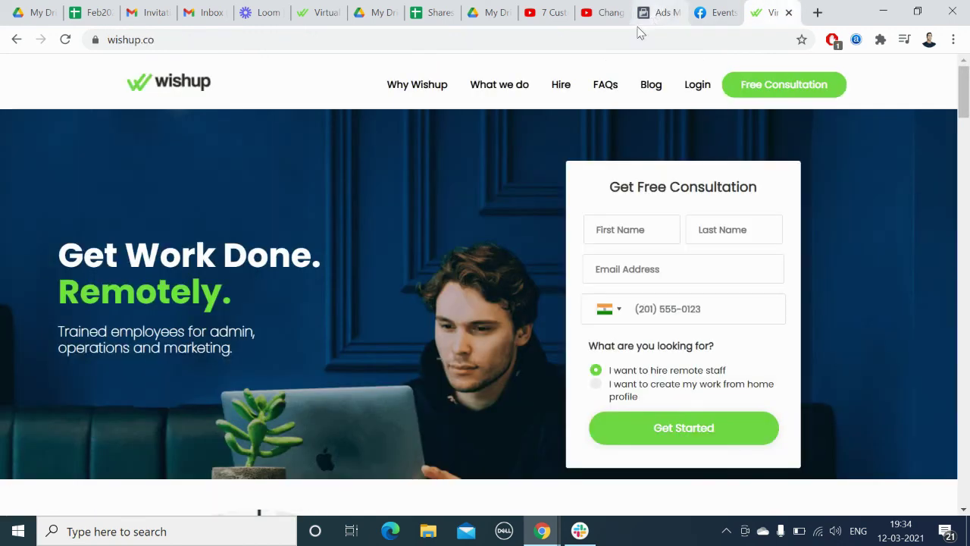
key(ctrl+a)
key(ctrl+c)
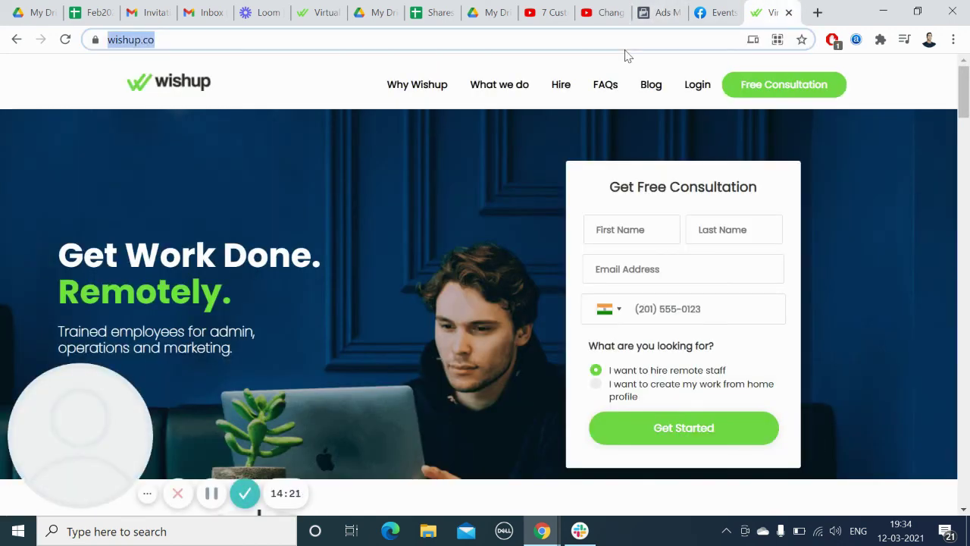
click(660, 12)
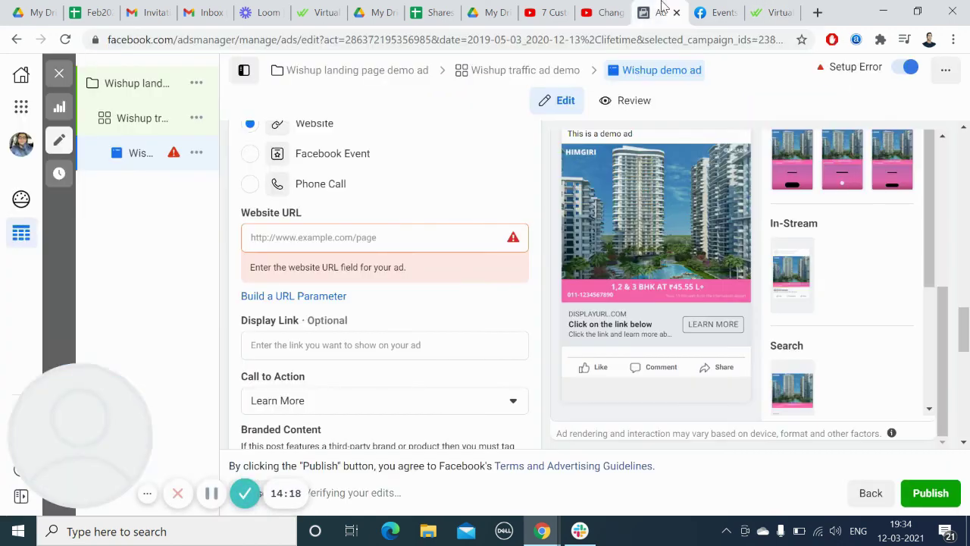
click(330, 237)
key(ctrl+v)
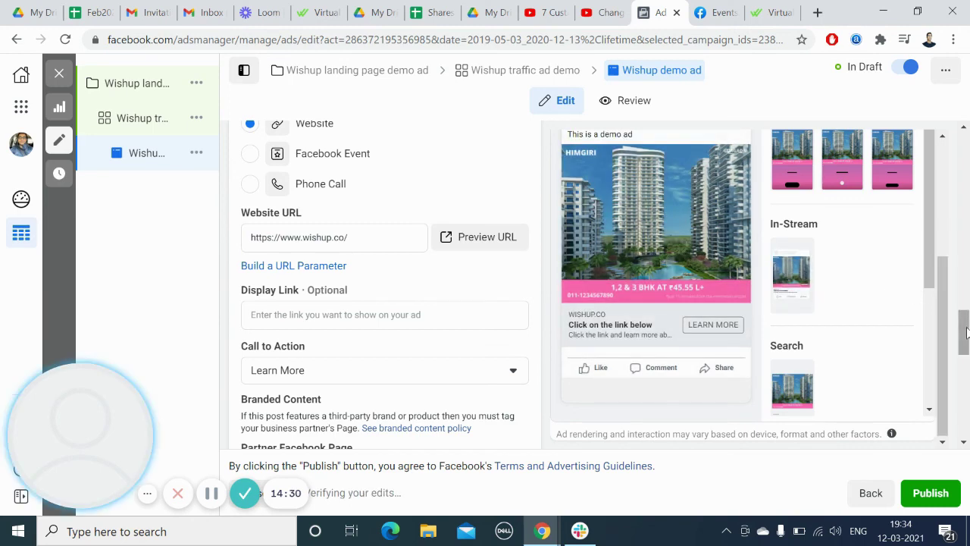
Change the ad's call to action to Contact Us.
scroll(454, 407, down, 2)
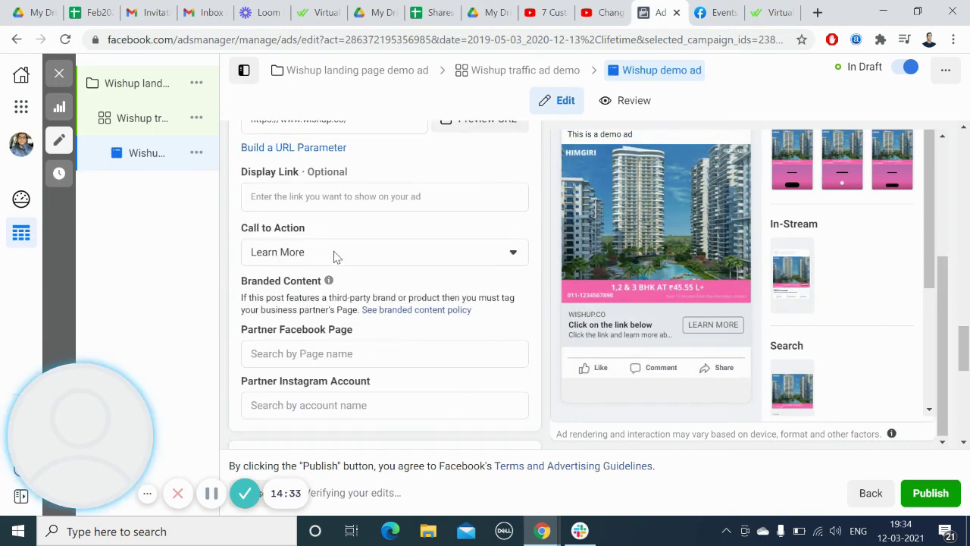
click(335, 256)
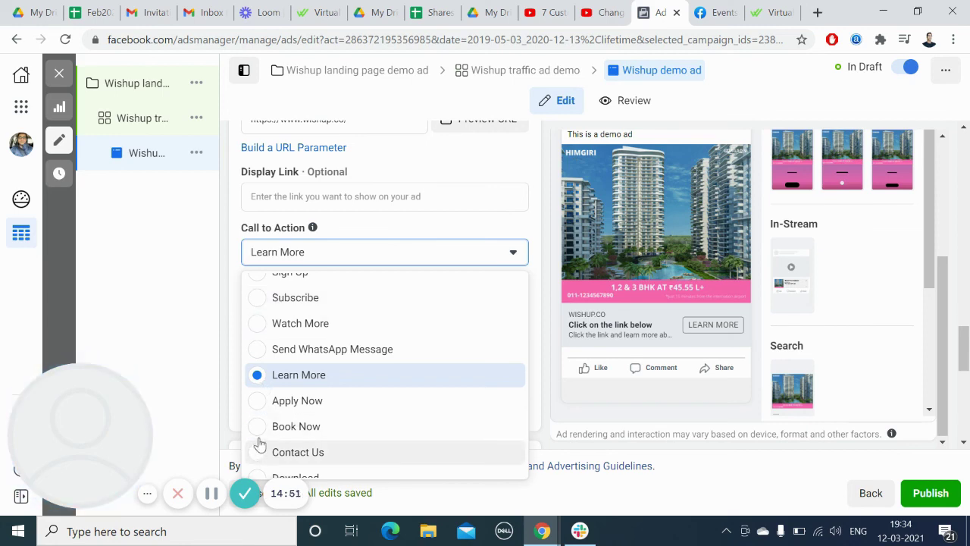
key(Return)
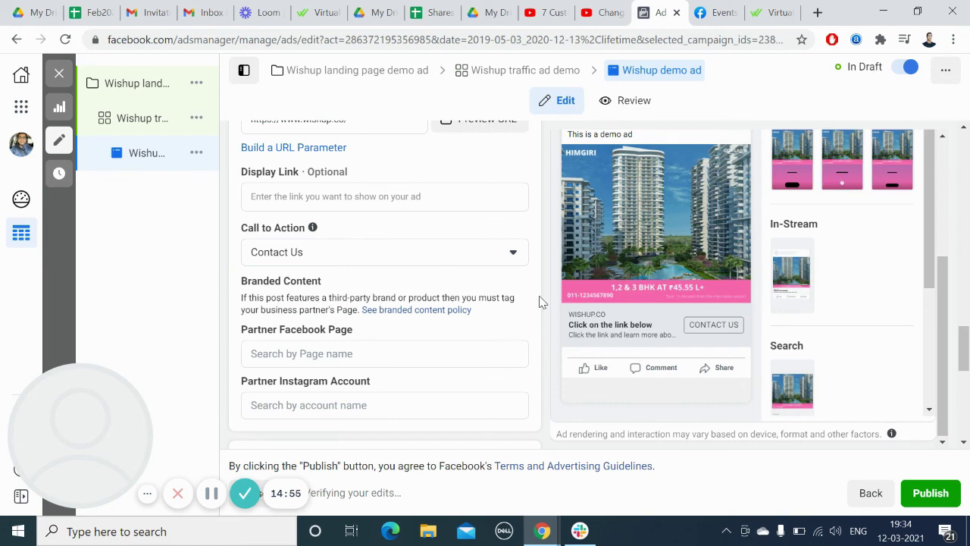
drag(964, 324, 964, 409)
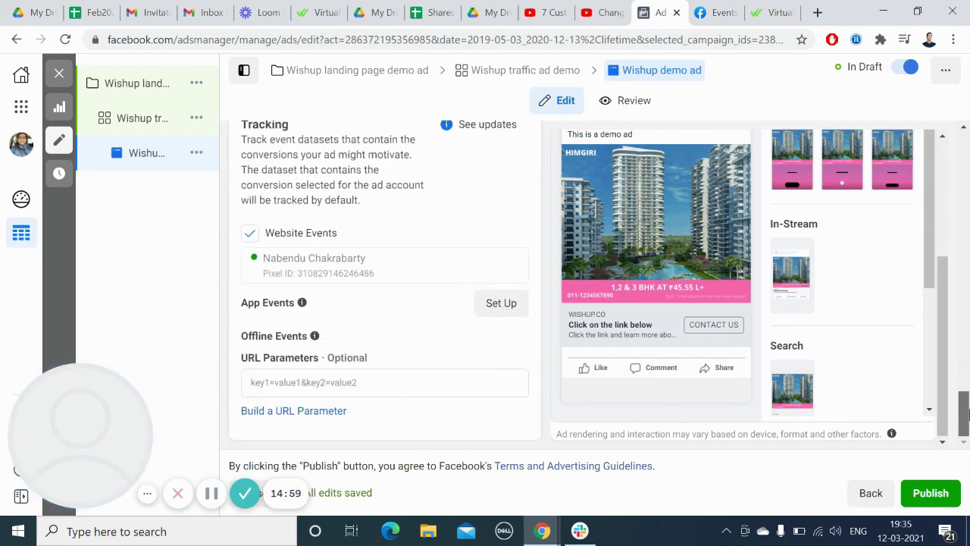